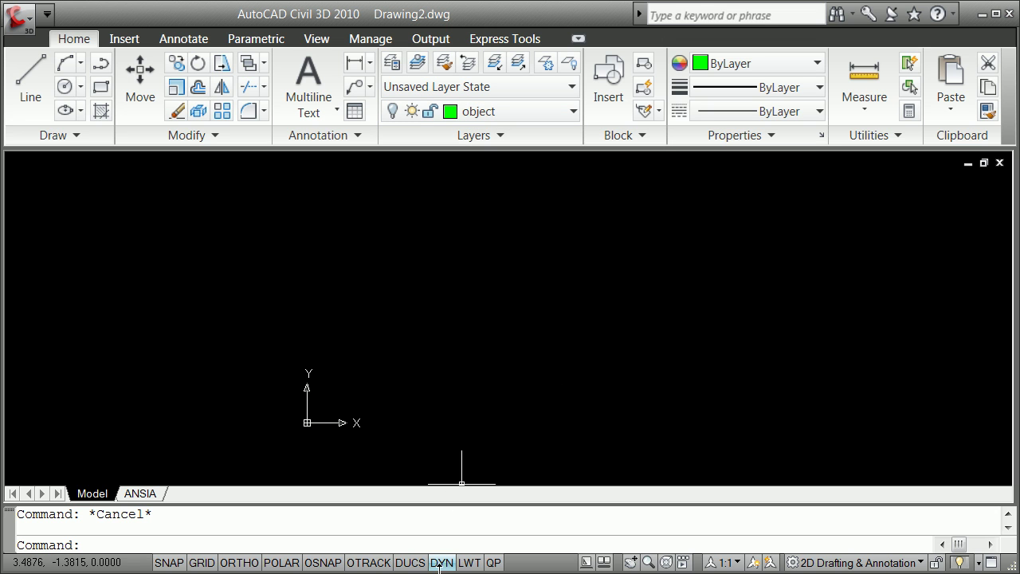
# Turn dynamic input off and draw a vertical line from 0,0 to 0,100
pyautogui.click(442, 563)
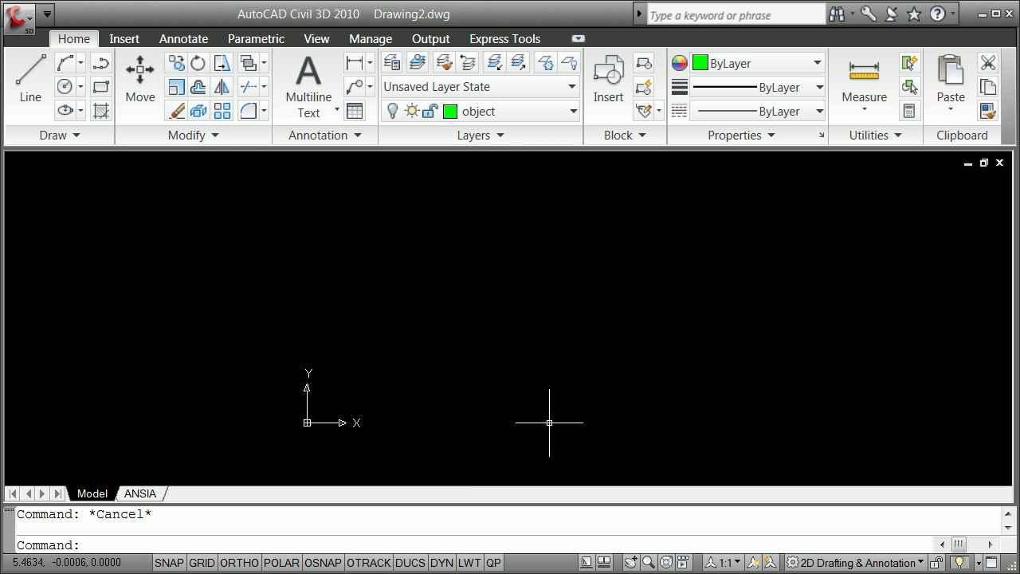
pyautogui.press('Return')
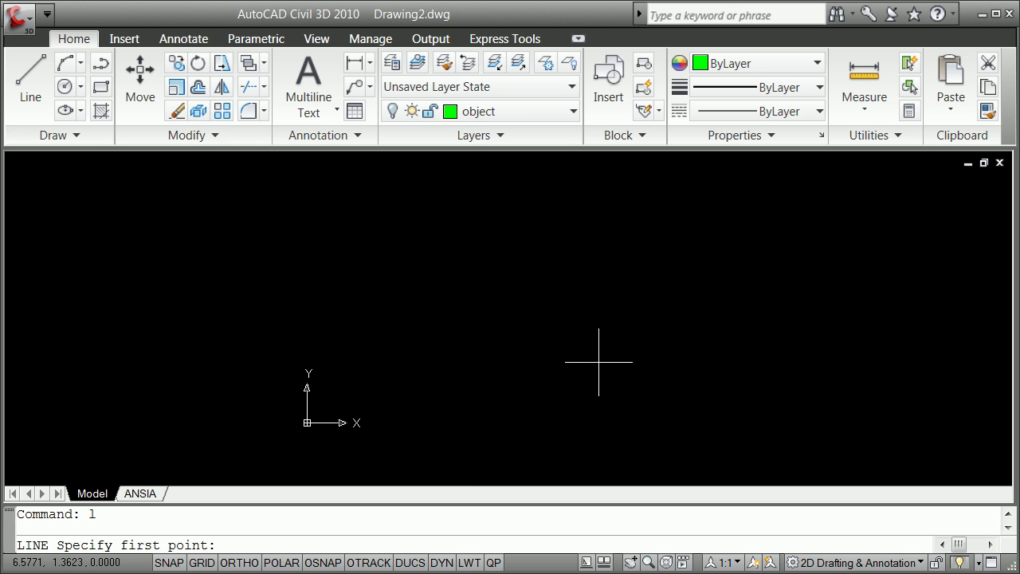
pyautogui.write('0,0')
pyautogui.press('Return')
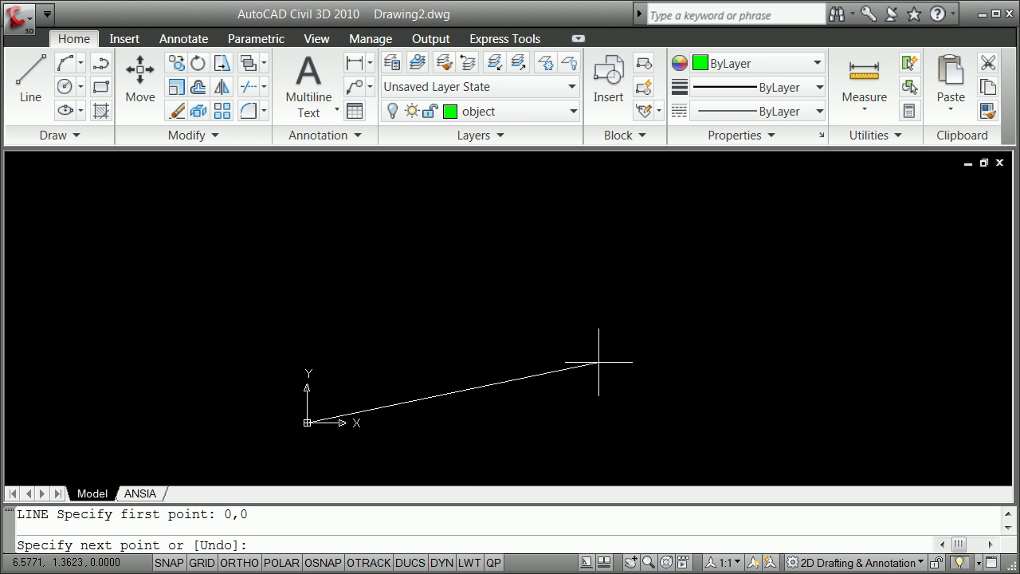
pyautogui.write('0,100')
pyautogui.press('Return')
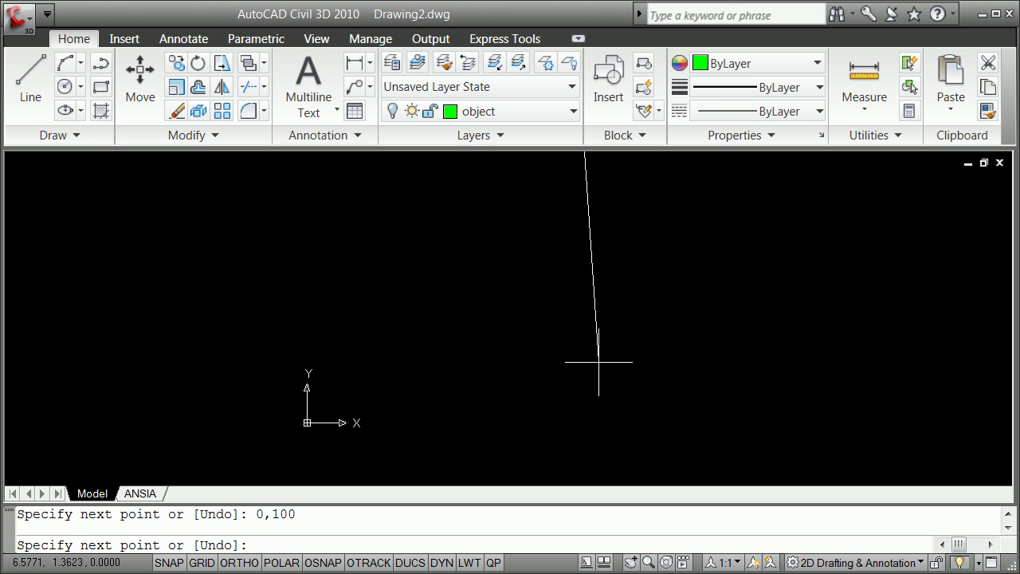
pyautogui.press('Return')
# Turn the object layer on while keeping it as the current layer
pyautogui.write('z')
pyautogui.press('Return')
pyautogui.write('e')
pyautogui.press('Return')
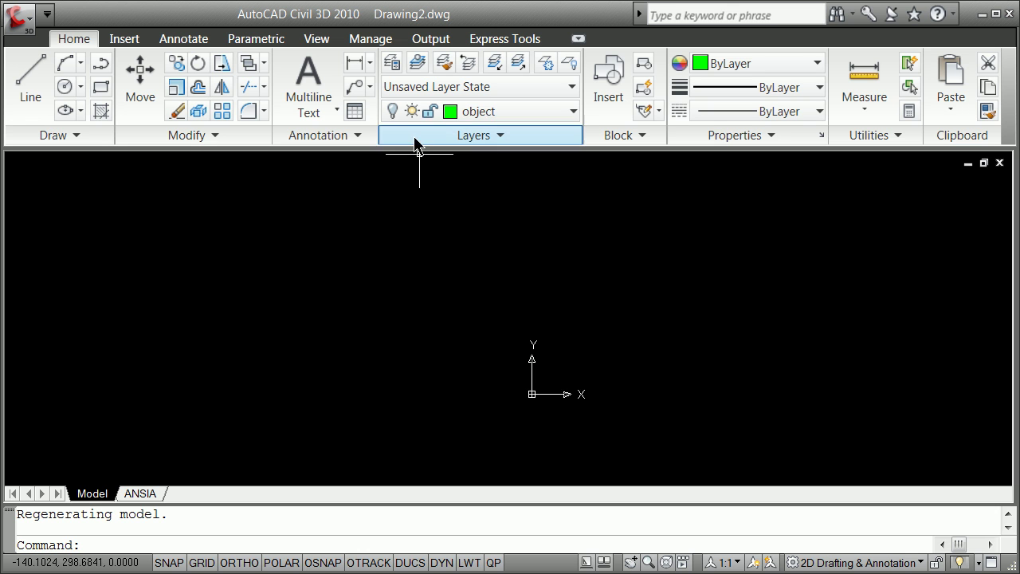
pyautogui.click(391, 111)
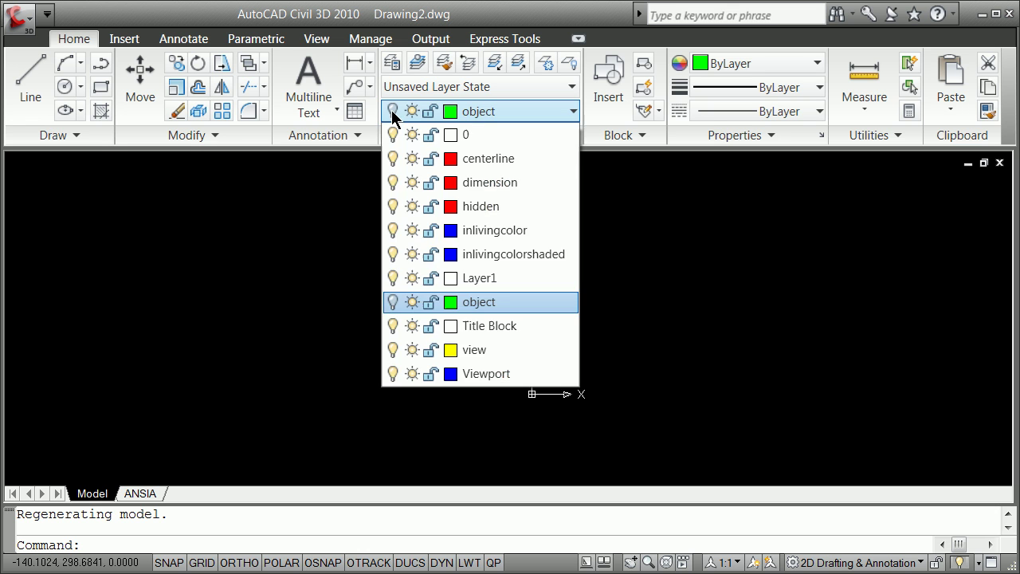
pyautogui.click(392, 301)
pyautogui.click(727, 330)
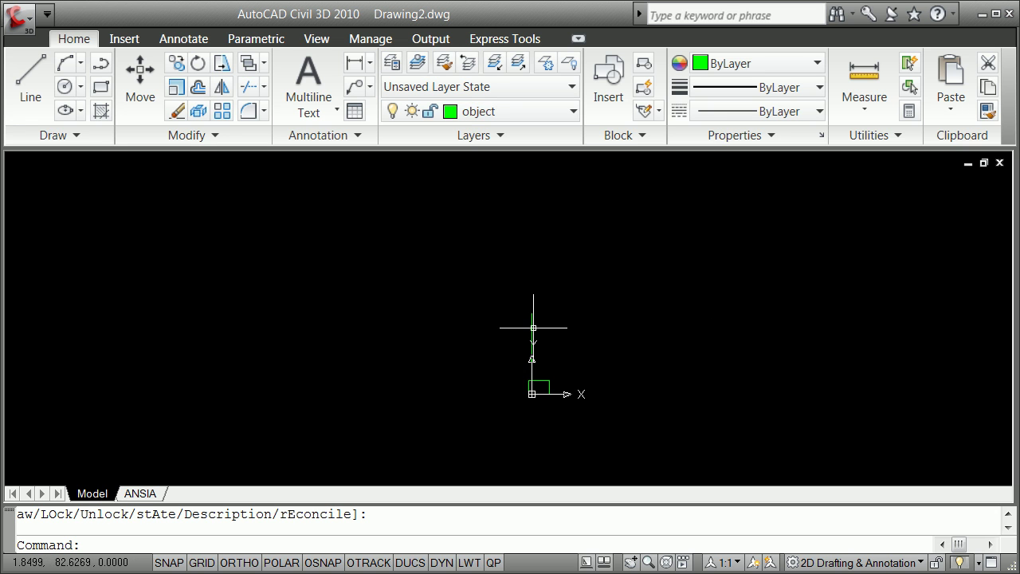
# Erase the small green rectangle at the base of the vertical line
pyautogui.scroll(2, 518, 365)
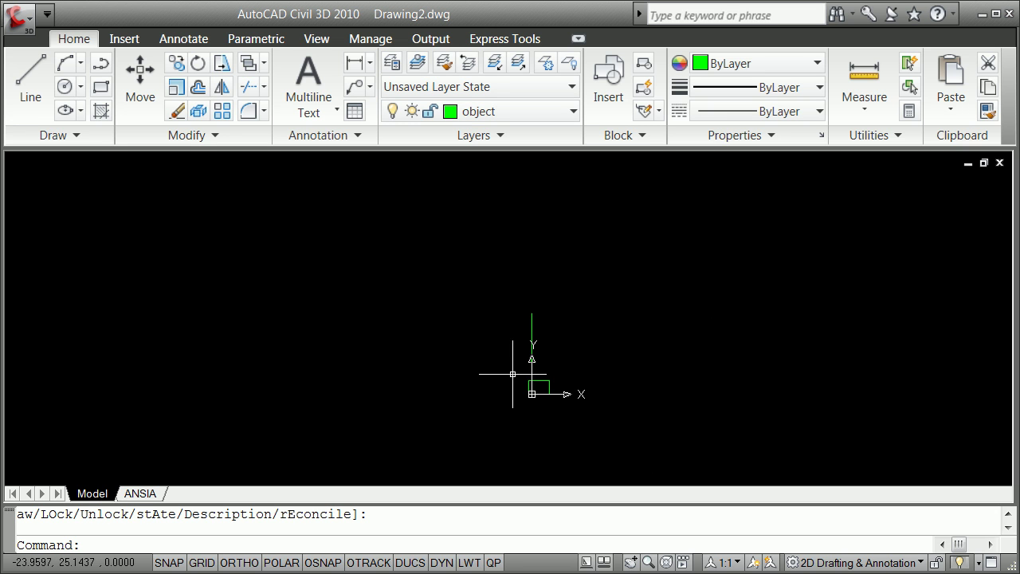
pyautogui.scroll(2, 523, 362)
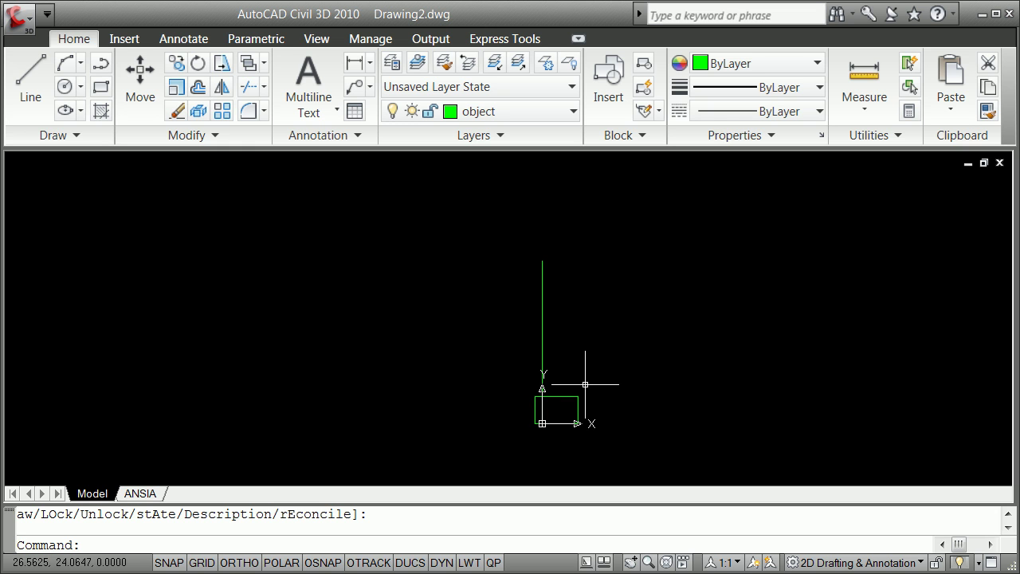
pyautogui.press('Return')
pyautogui.click(566, 397)
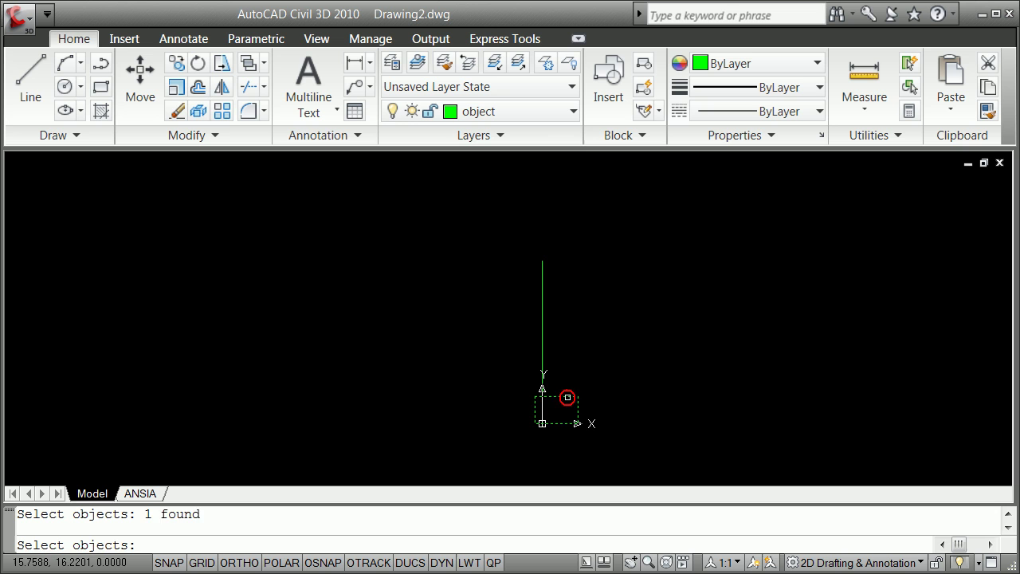
pyautogui.press('Return')
# Create a new layer named force
pyautogui.scroll(6, 547, 263)
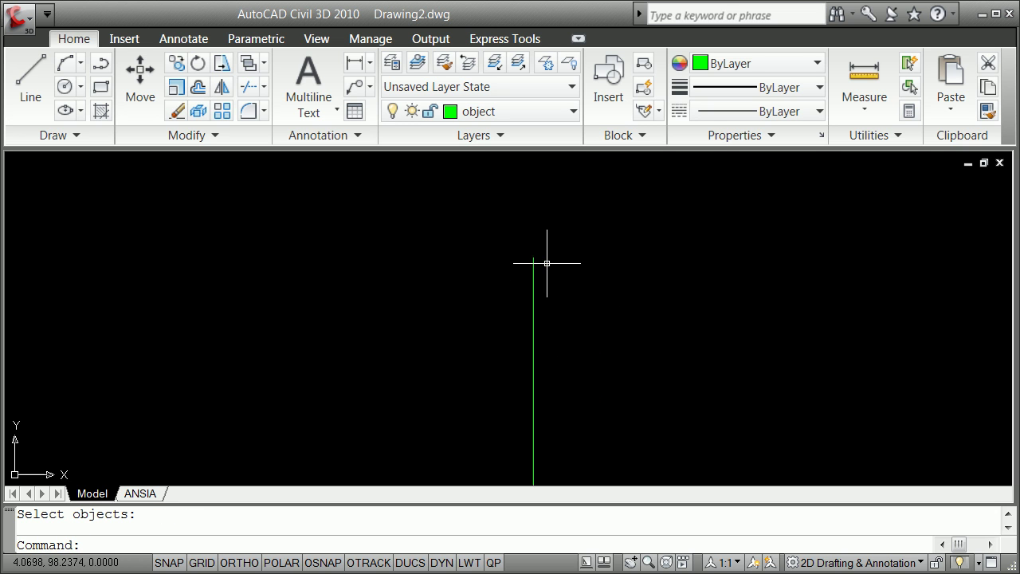
pyautogui.scroll(-8, 546, 263)
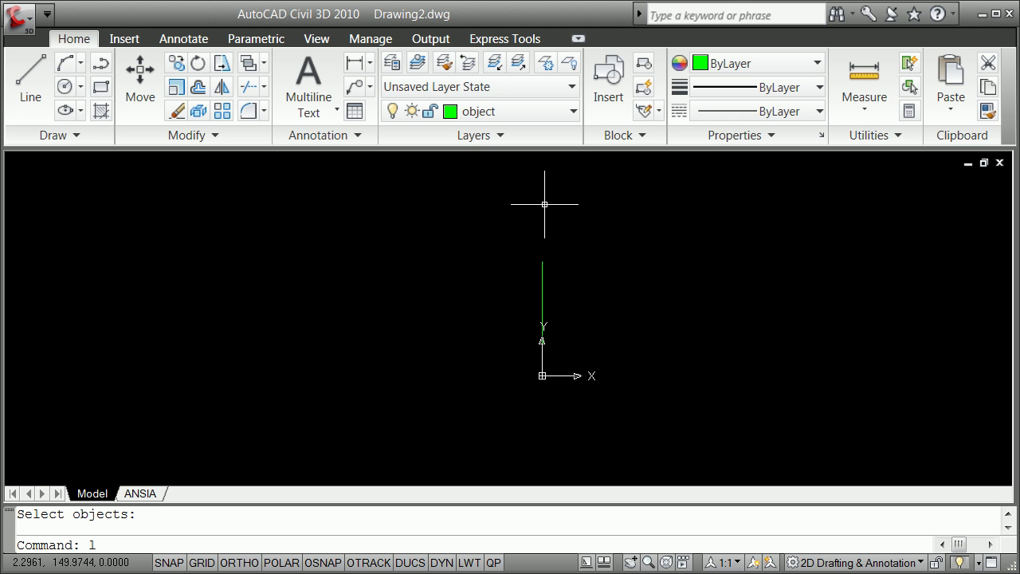
pyautogui.write('a')
pyautogui.press('Return')
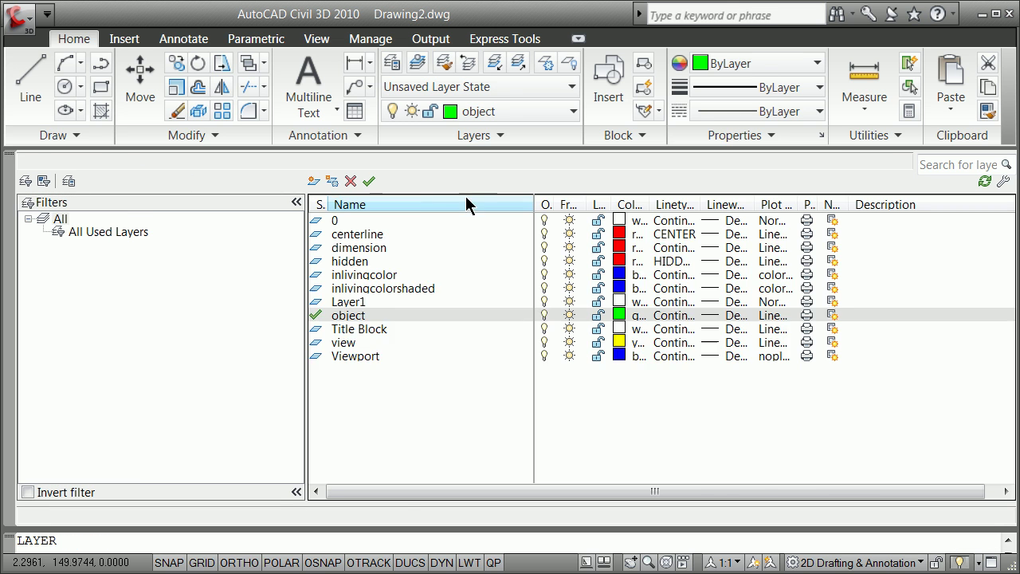
pyautogui.click(313, 182)
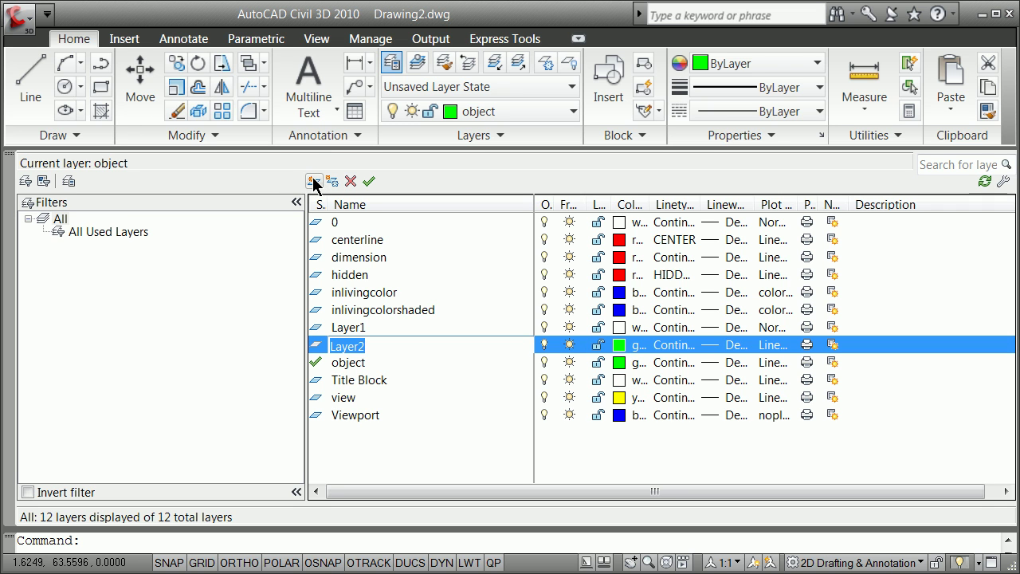
pyautogui.write('ro')
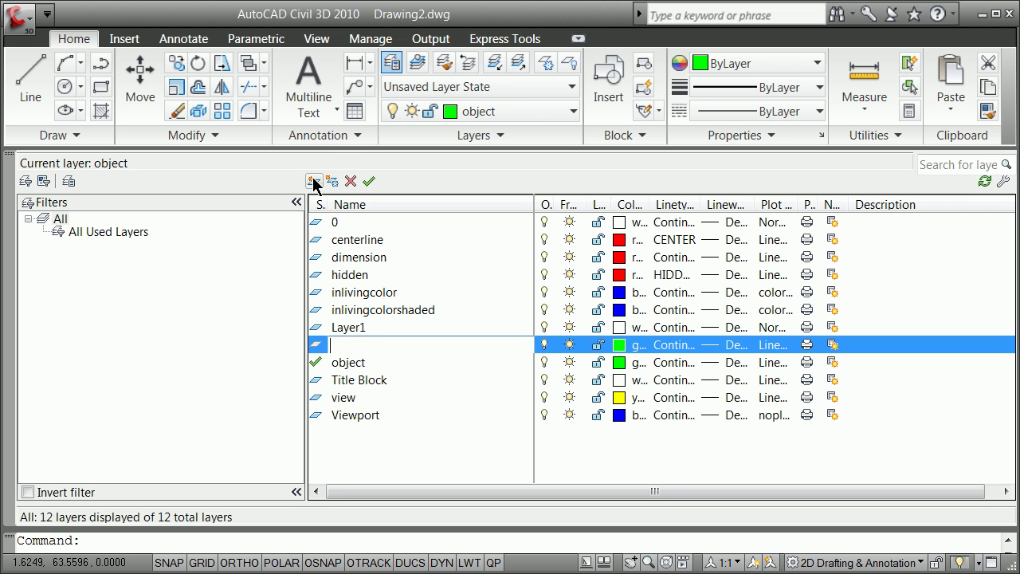
pyautogui.write('force')
# Set the force layer's colour to cyan (index color 4) and make it the current layer
pyautogui.click(621, 345)
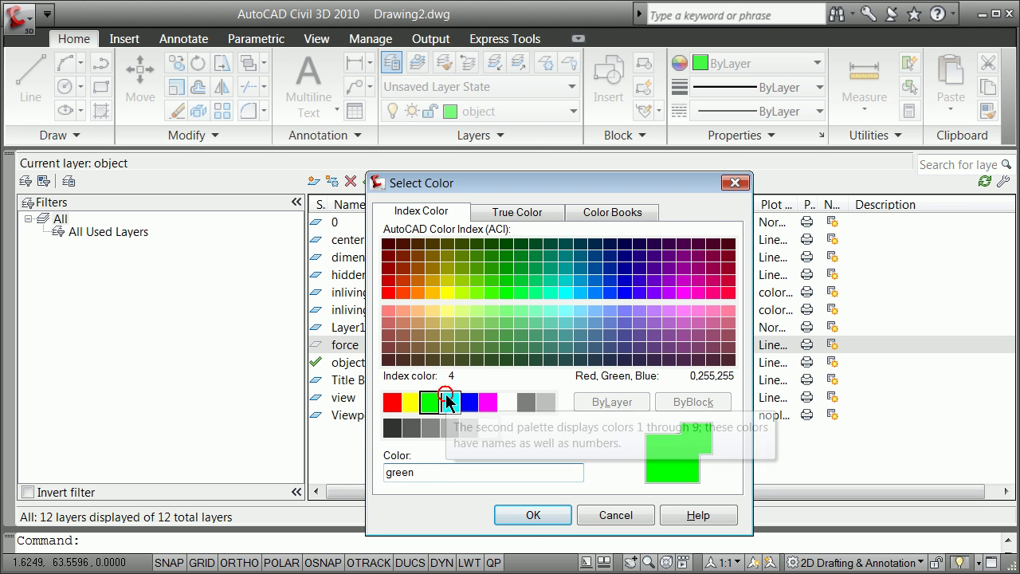
pyautogui.click(449, 402)
pyautogui.click(561, 519)
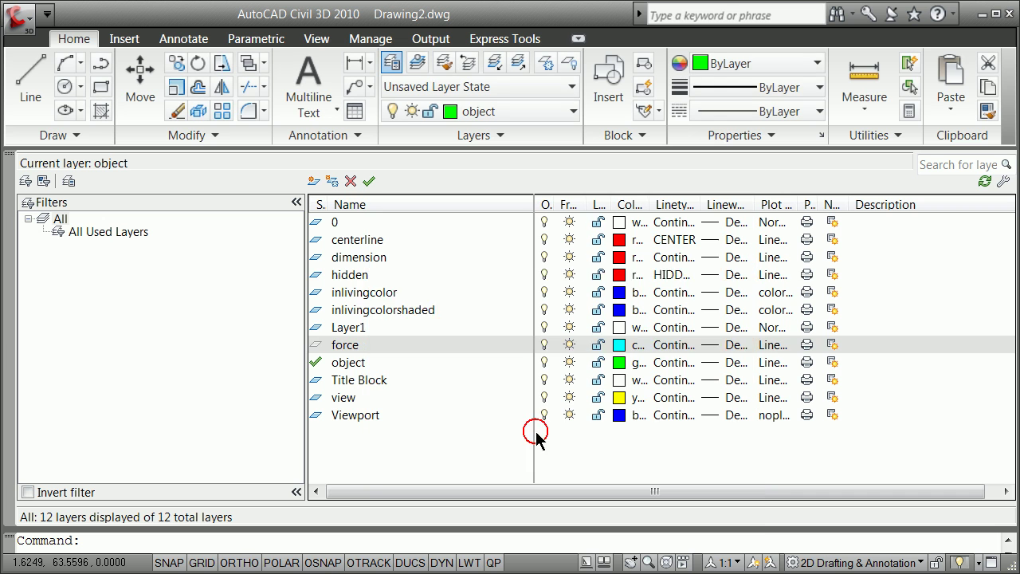
pyautogui.doubleClick(316, 274)
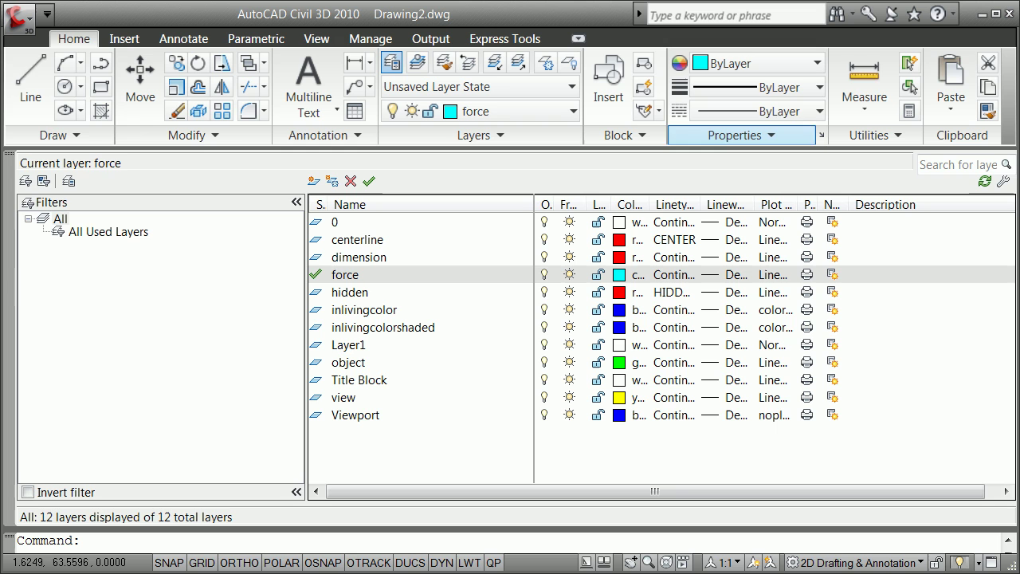
pyautogui.click(10, 158)
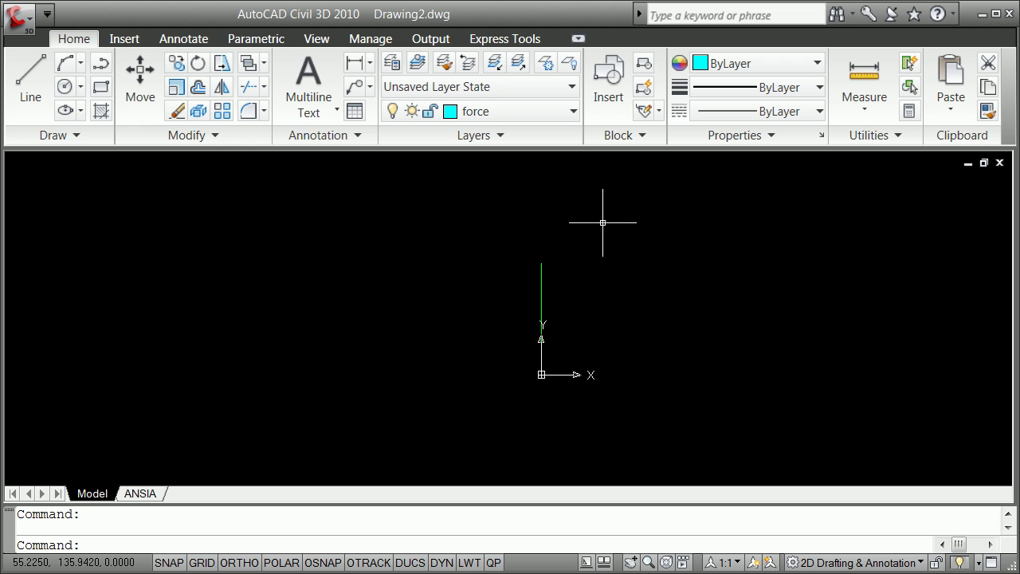
# Draw a sloping line from the vertical line's upper endpoint down to about 41,66 on the force layer
pyautogui.write('line')
pyautogui.press('Return')
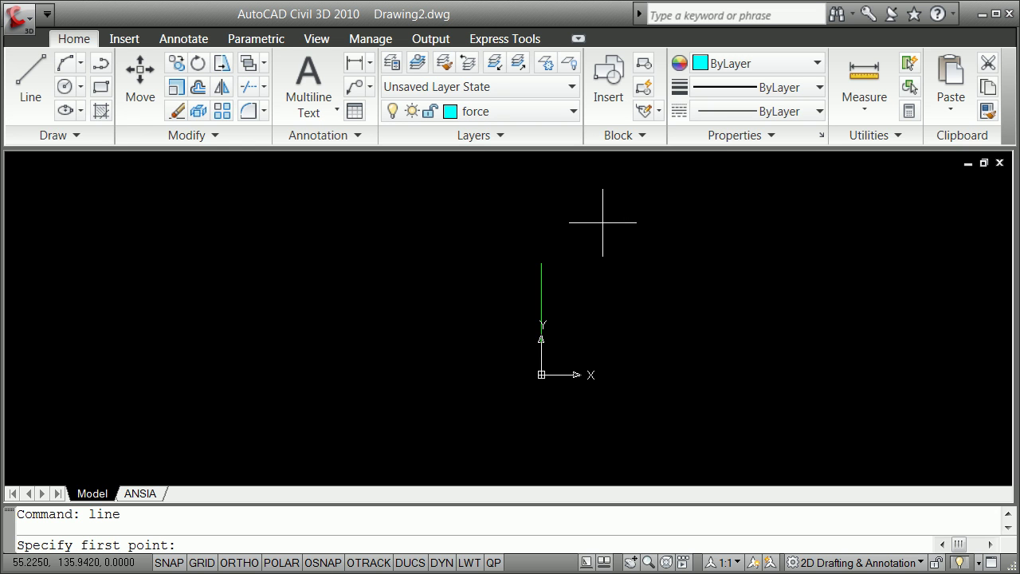
pyautogui.write('end')
pyautogui.press('Return')
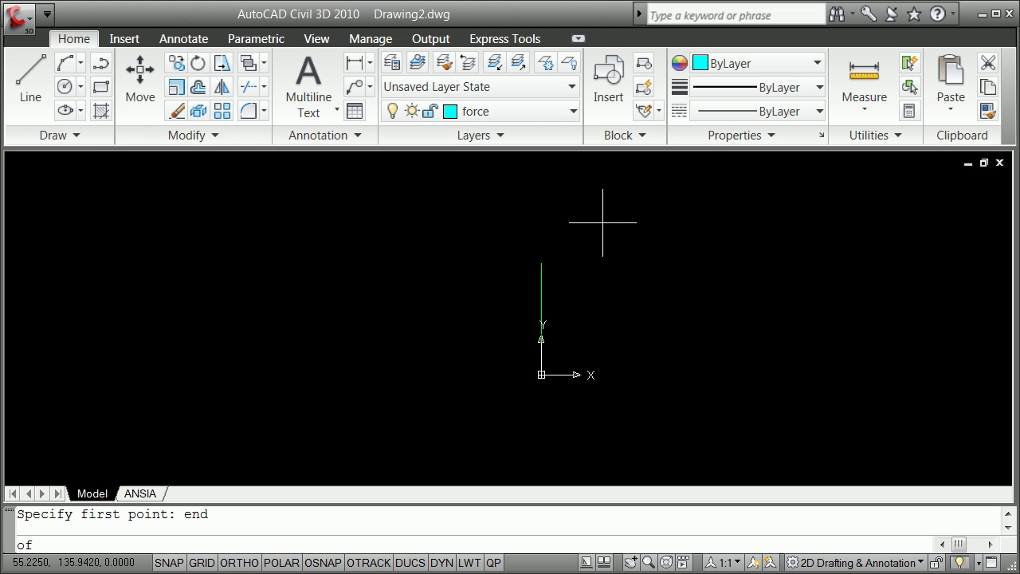
pyautogui.keyDown('shift'); pyautogui.rightClick(480, 230); pyautogui.keyUp('shift')
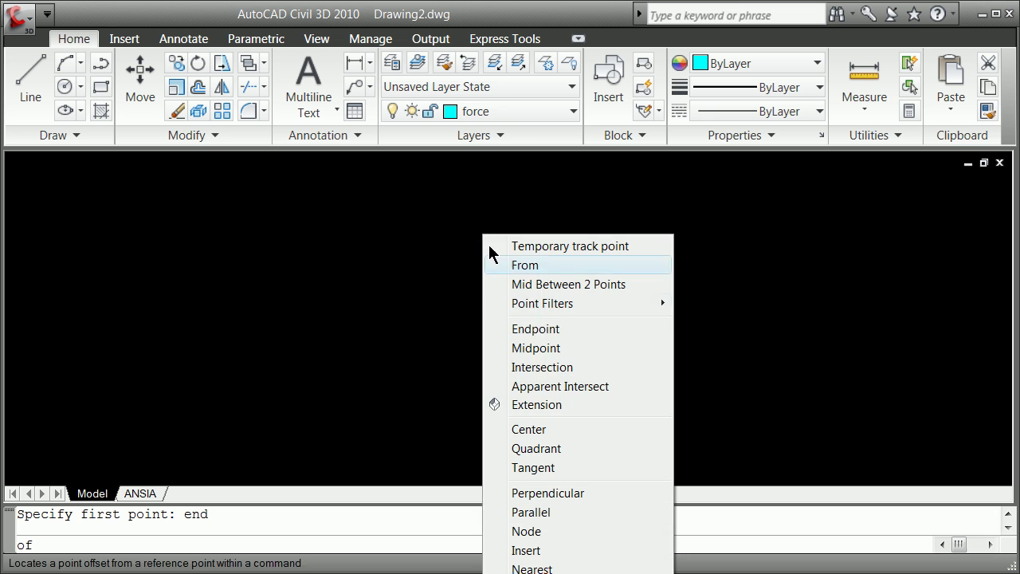
pyautogui.click(535, 323)
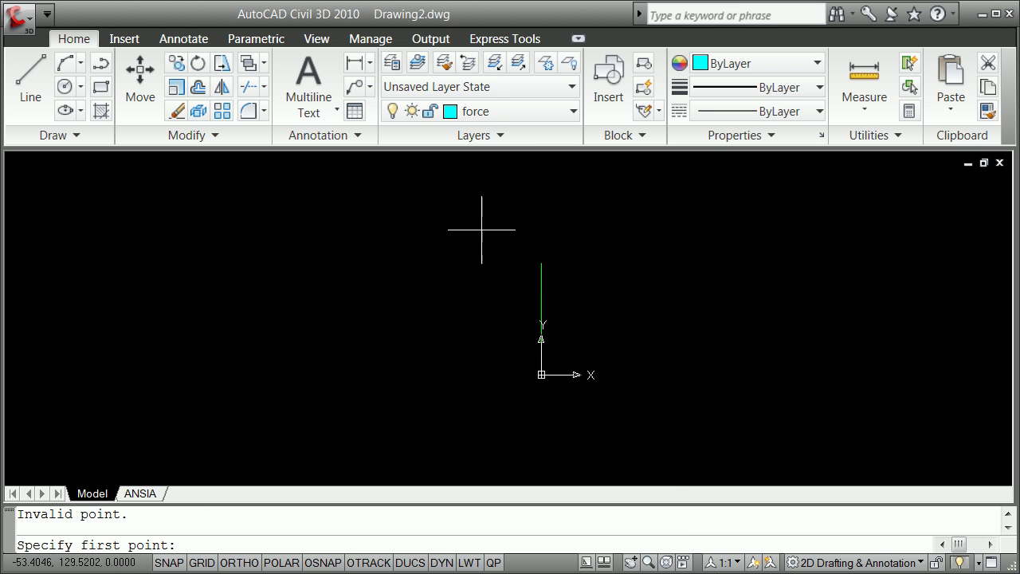
pyautogui.keyDown('shift'); pyautogui.rightClick(481, 230); pyautogui.keyUp('shift')
pyautogui.click(539, 325)
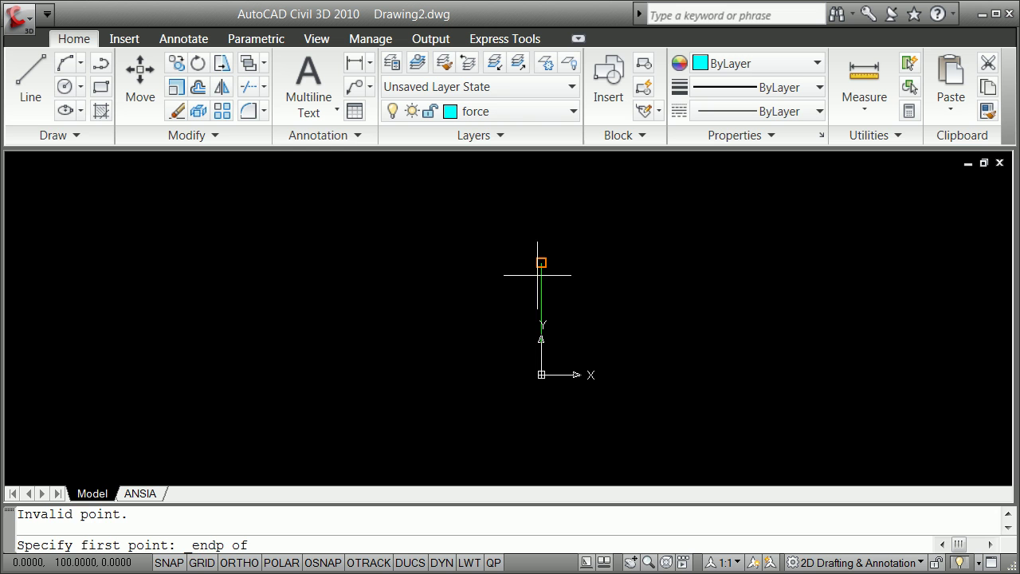
pyautogui.click(539, 265)
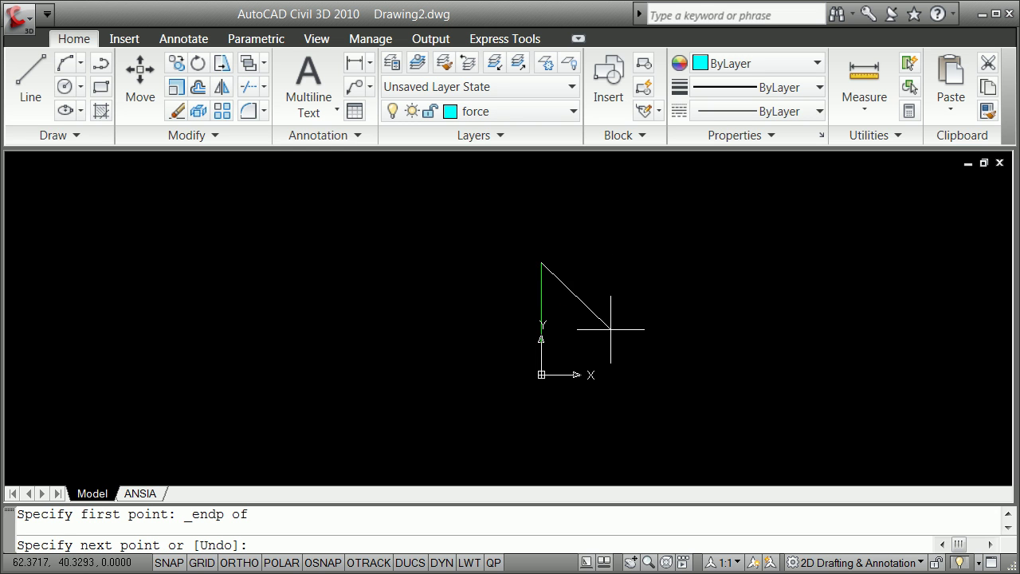
pyautogui.click(587, 301)
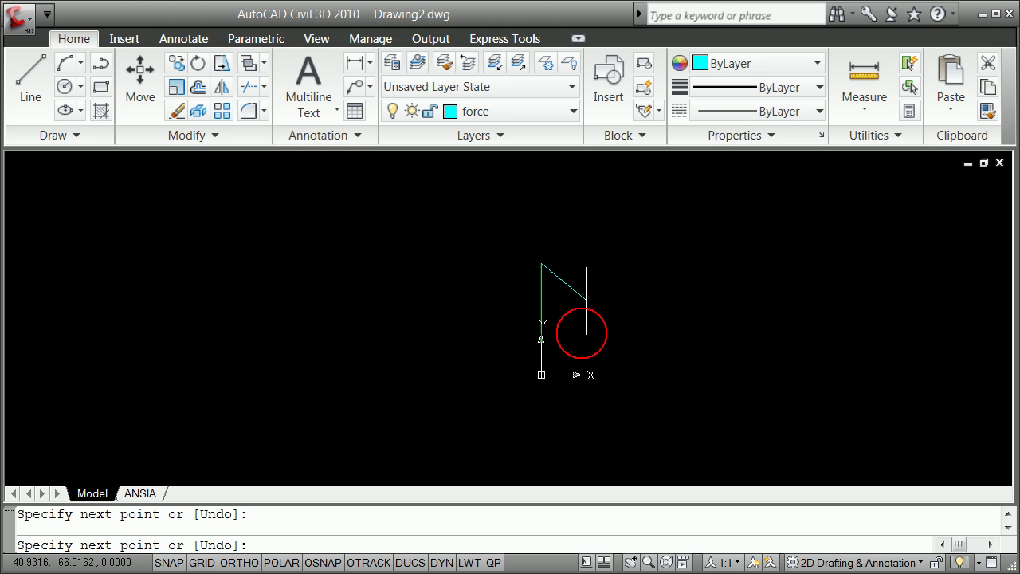
pyautogui.press('Return')
pyautogui.scroll(4, 568, 299)
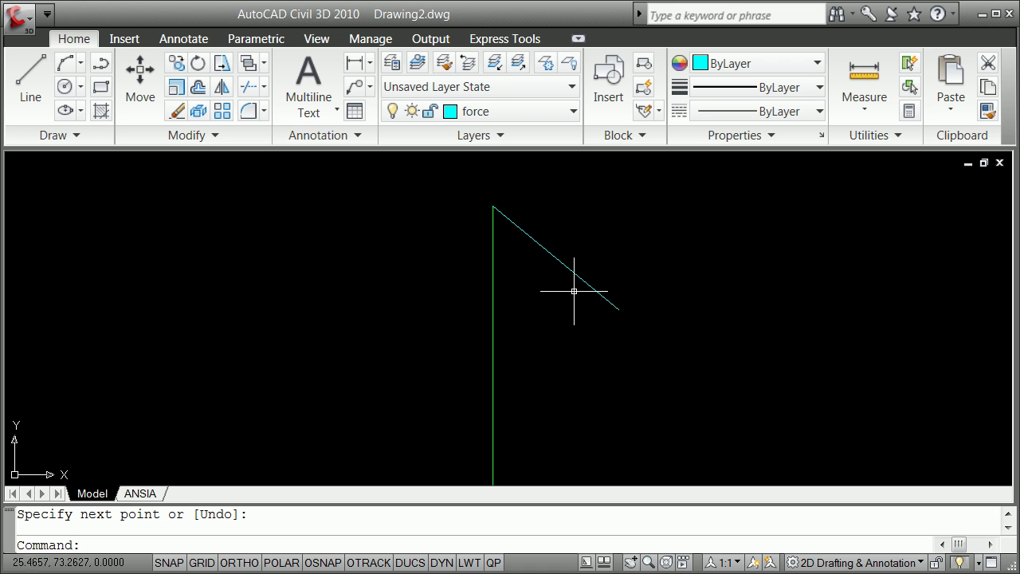
pyautogui.scroll(-2, 574, 292)
pyautogui.scroll(2, 610, 294)
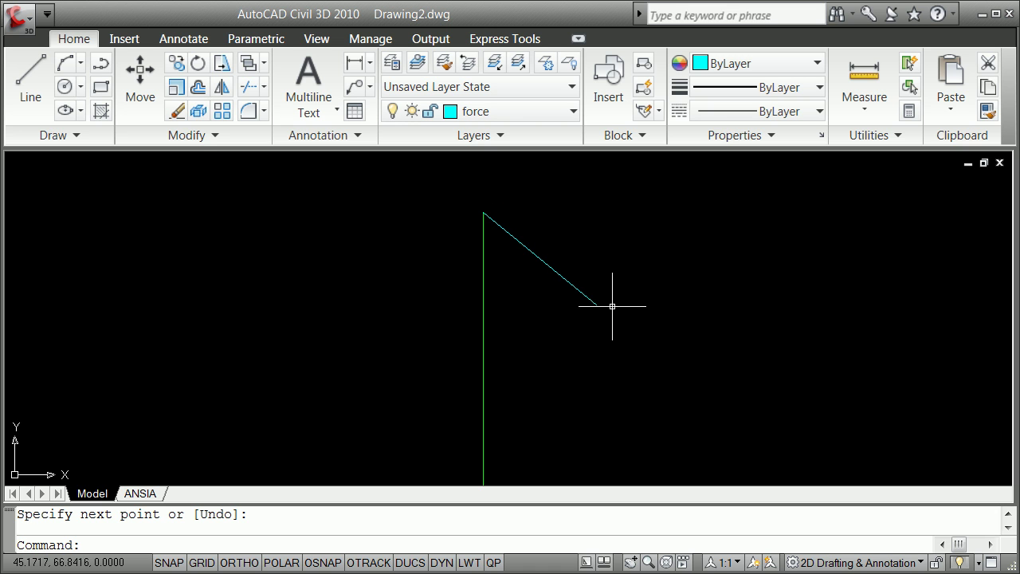
pyautogui.scroll(-4, 613, 310)
pyautogui.scroll(3, 622, 312)
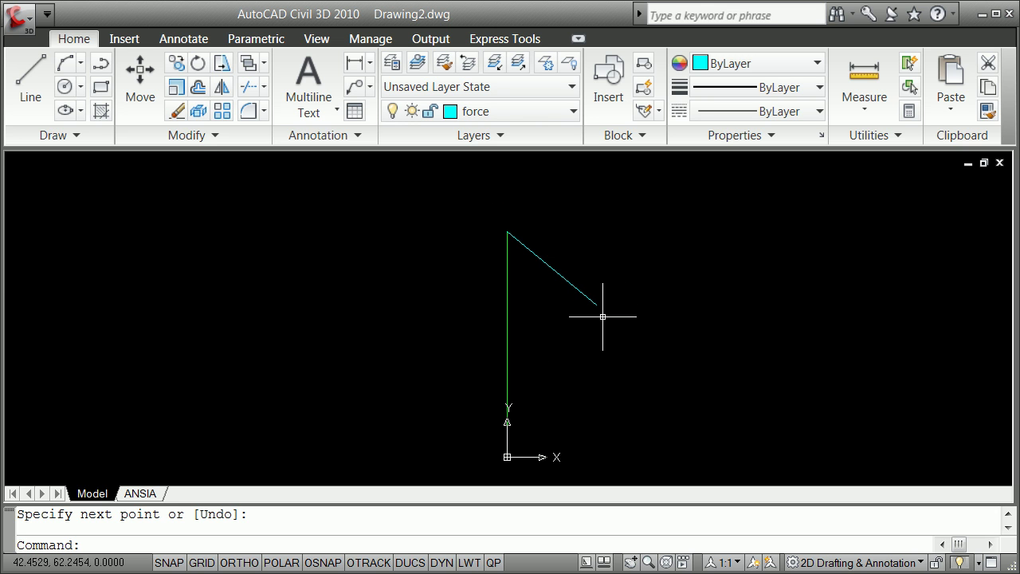
pyautogui.write('line')
pyautogui.press('Return')
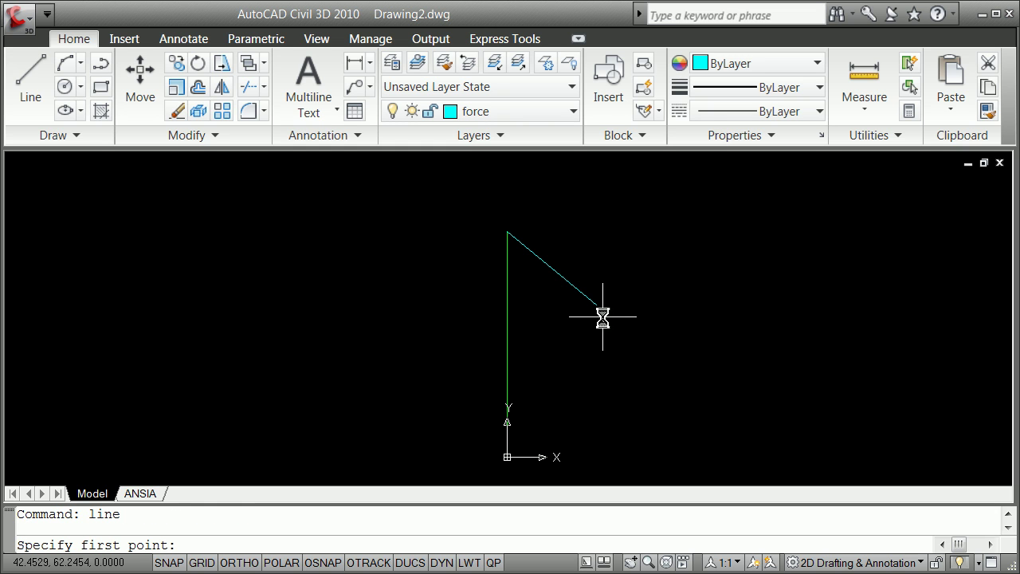
pyautogui.write('n')
pyautogui.press('Escape')
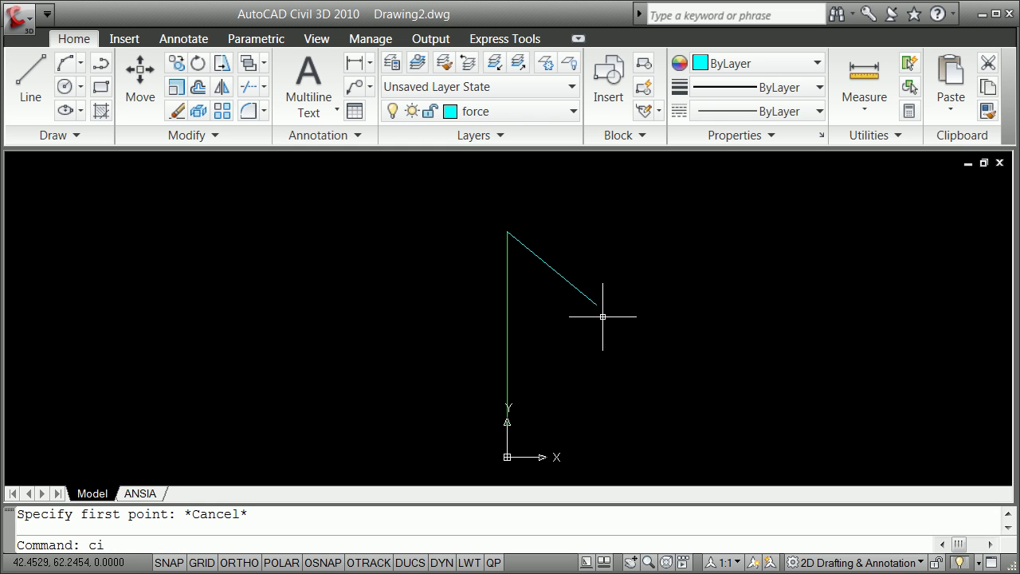
# Draw a small circle centred on the lower endpoint of the sloping cyan line
pyautogui.write('circlee')
pyautogui.press('BackSpace')
pyautogui.press('Return')
pyautogui.write('end')
pyautogui.press('Return')
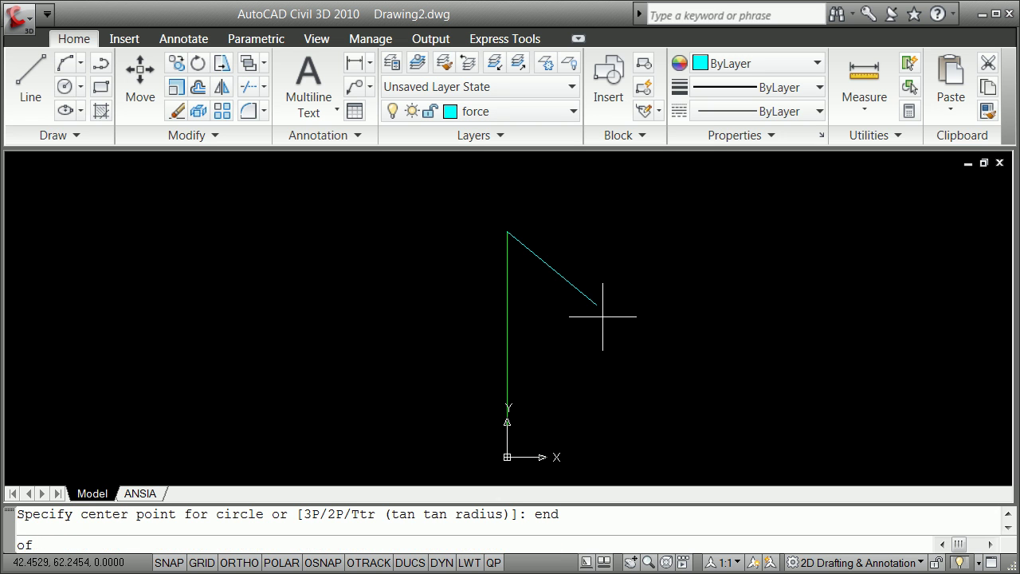
pyautogui.click(596, 303)
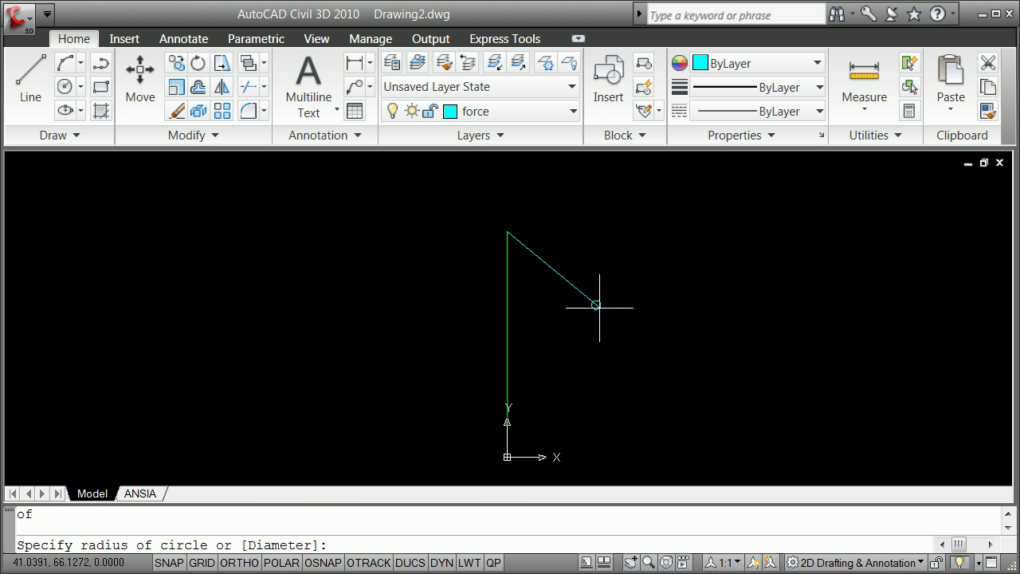
pyautogui.click(599, 308)
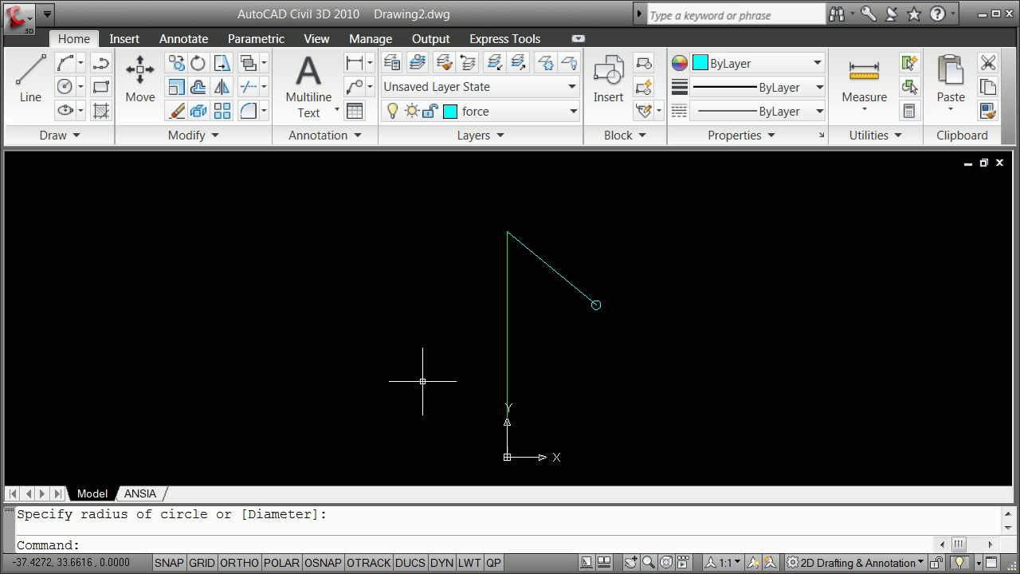
# On the centerline layer, draw a line from the vertical line's lower endpoint perpendicular to the sloping cyan line
pyautogui.click(571, 111)
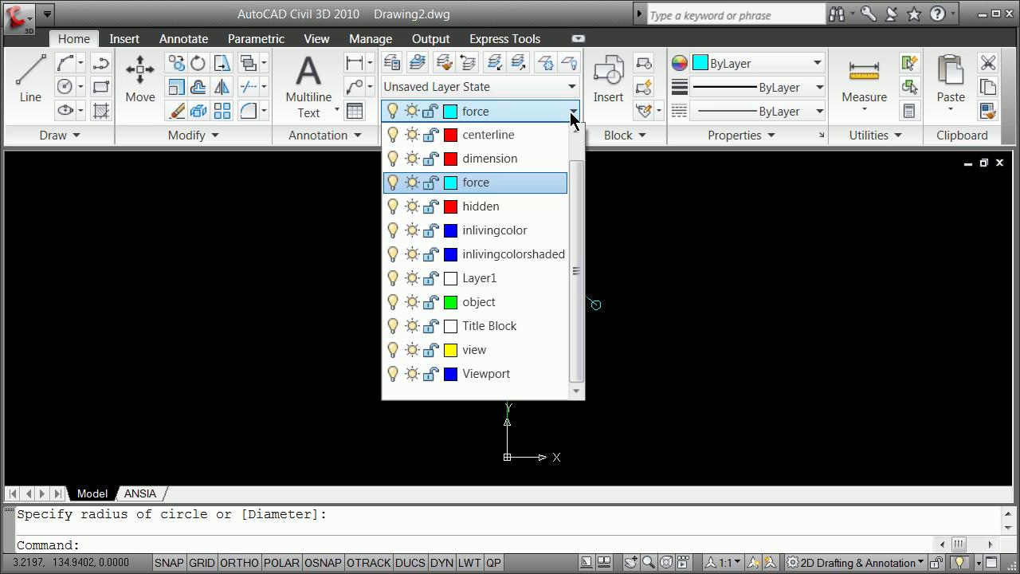
pyautogui.click(483, 146)
pyautogui.write('lin')
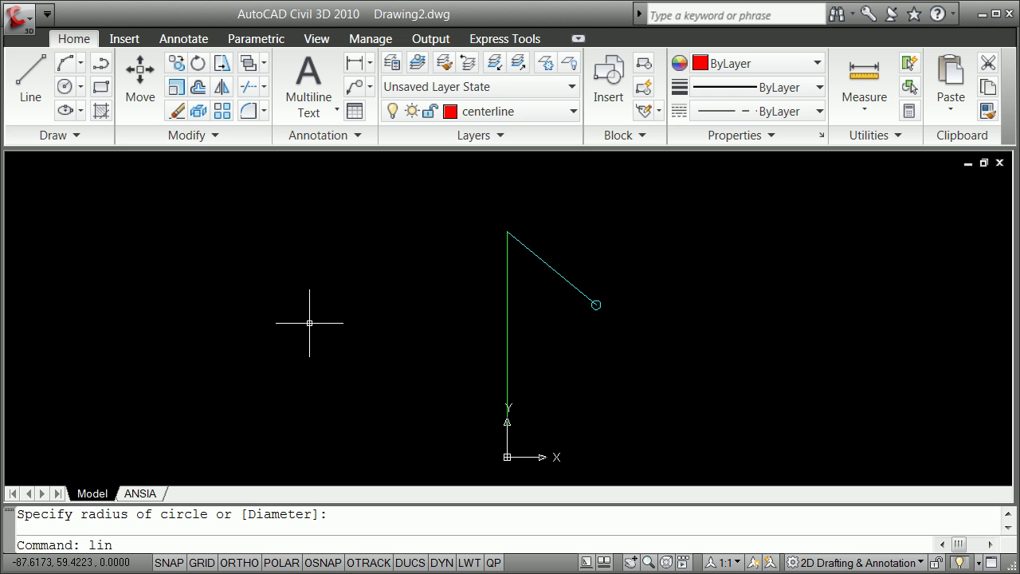
pyautogui.write('e')
pyautogui.press('Return')
pyautogui.write('end')
pyautogui.press('Return')
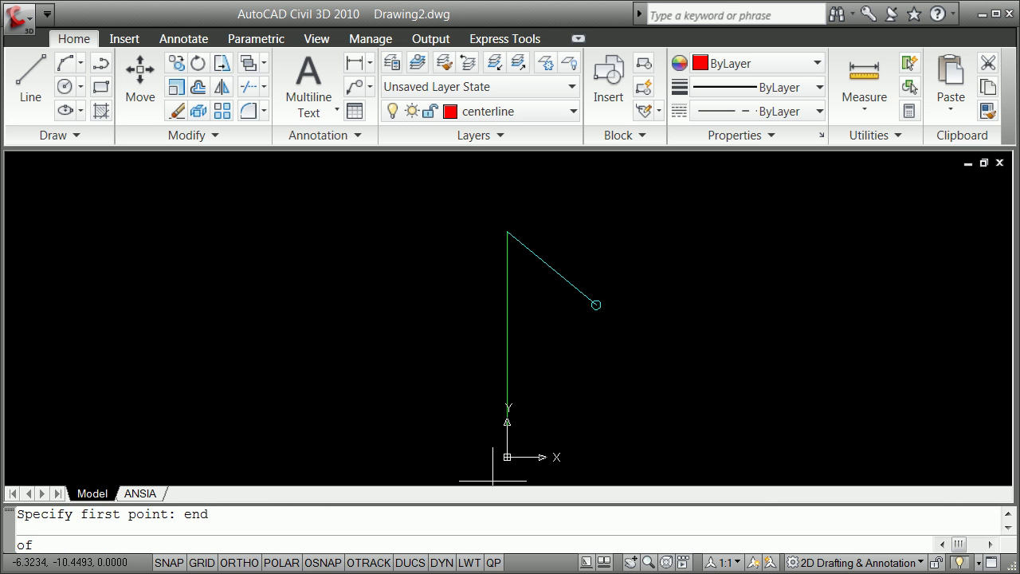
pyautogui.click(506, 456)
pyautogui.keyDown('shift'); pyautogui.rightClick(579, 368); pyautogui.keyUp('shift')
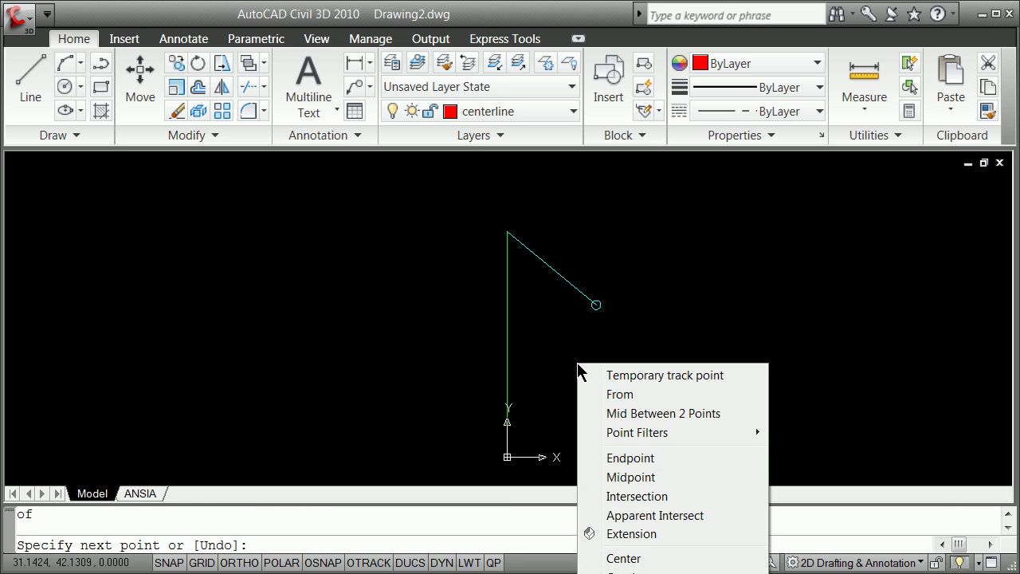
pyautogui.click(638, 570)
pyautogui.click(569, 296)
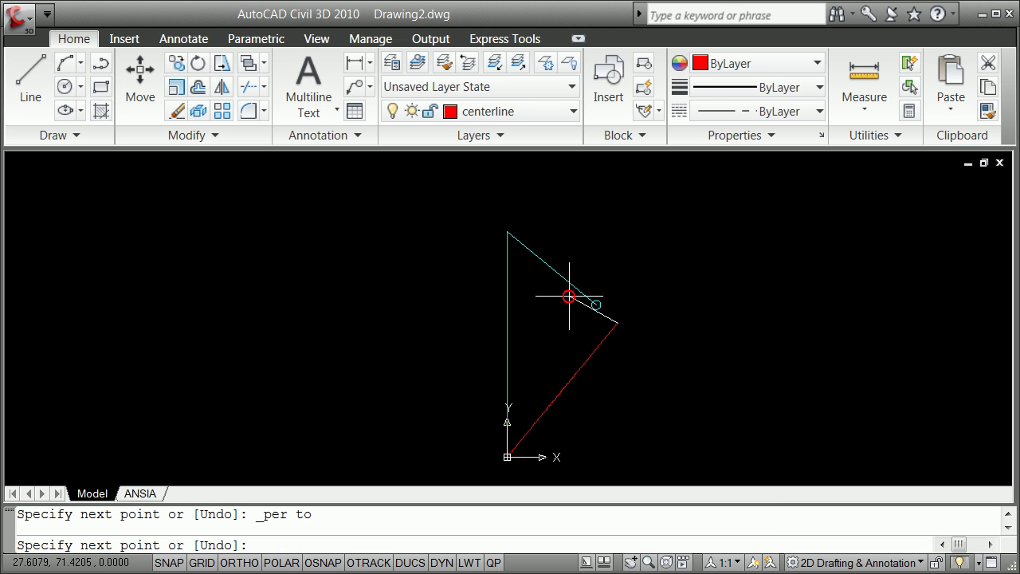
pyautogui.press('Return')
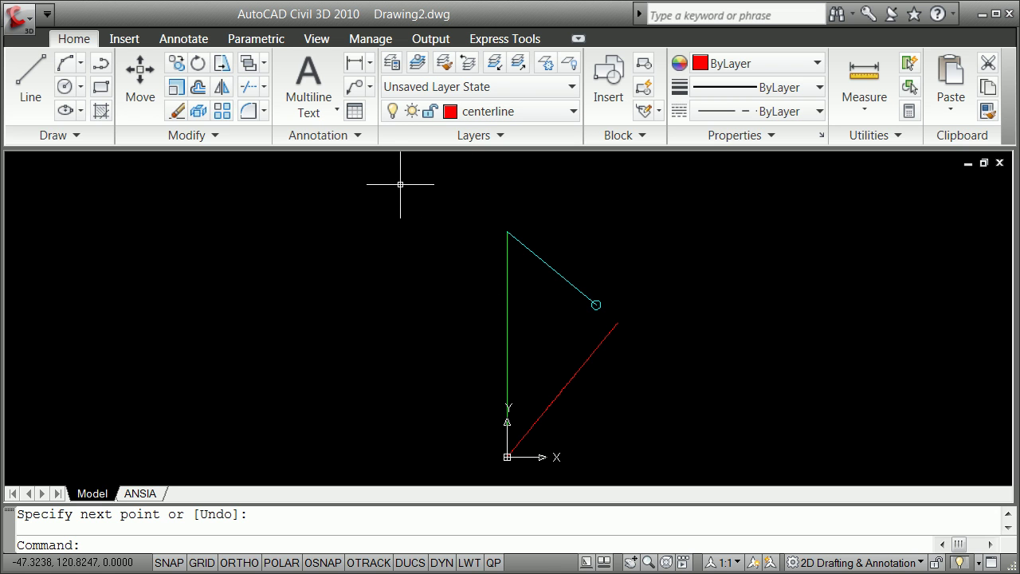
# Create a new layer named radial_vector
pyautogui.press('Return')
pyautogui.write('n')
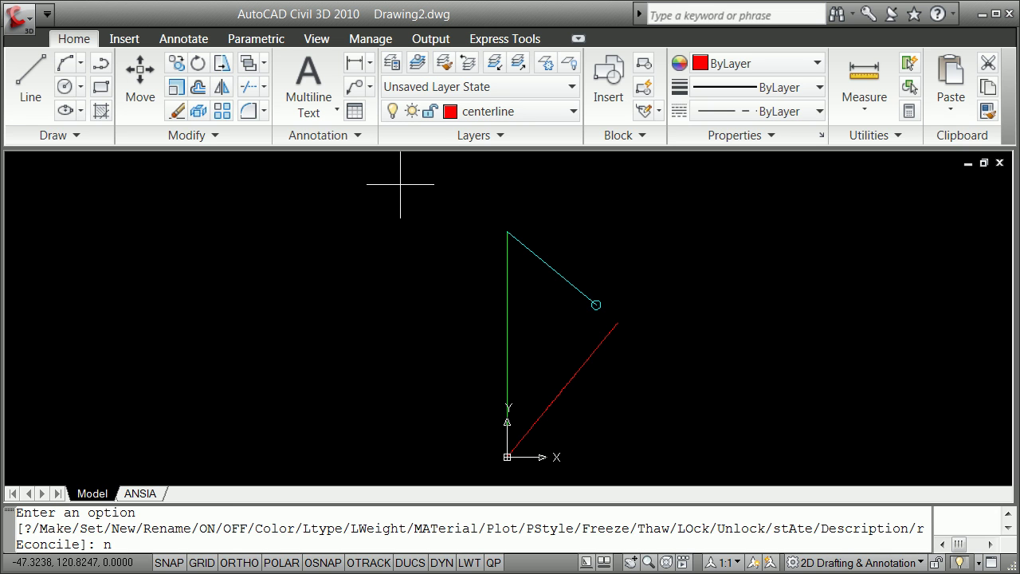
pyautogui.press('Return')
pyautogui.write('rad')
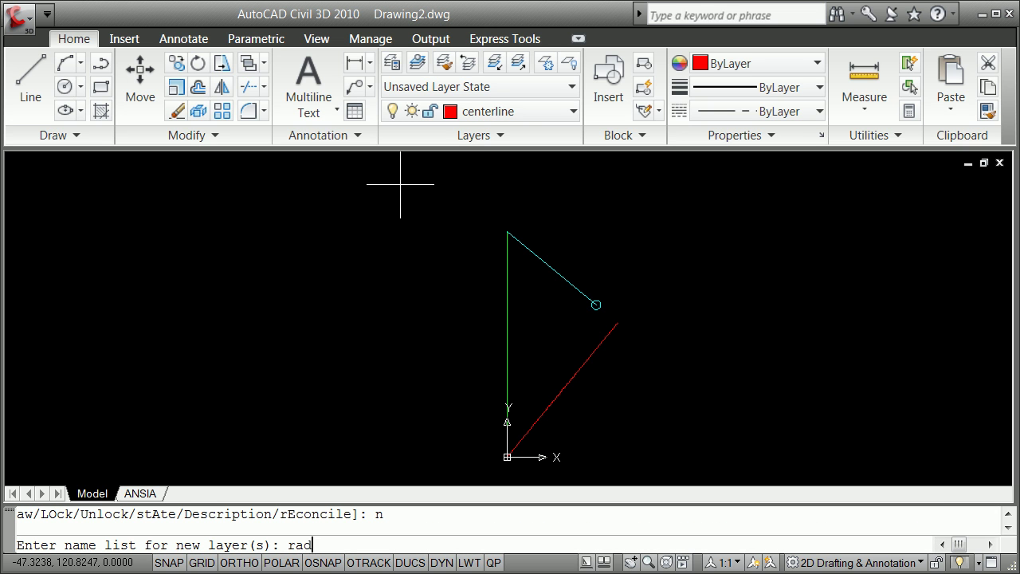
pyautogui.write('ial_vector')
pyautogui.press('Return')
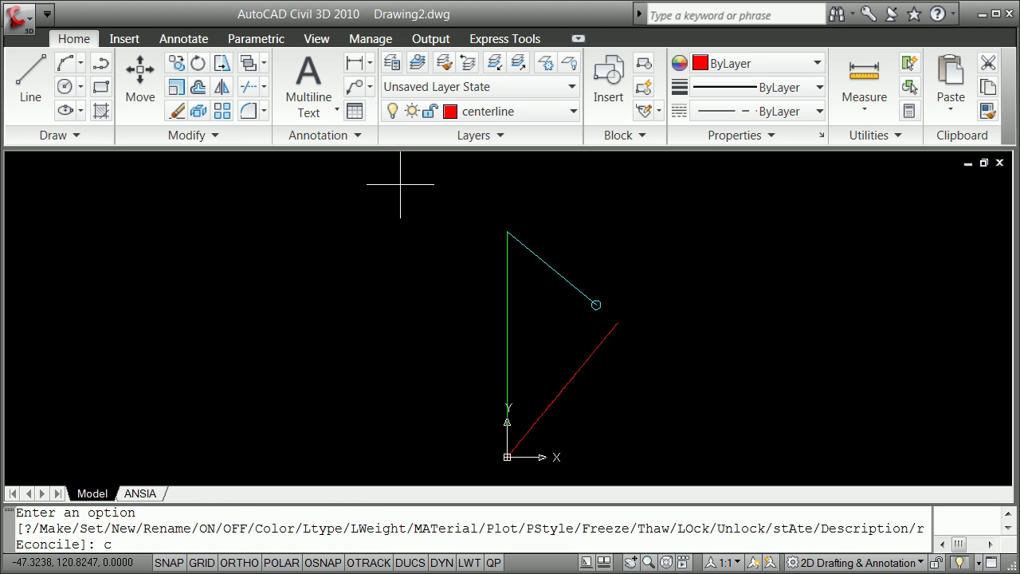
# Set the radial_vector layer's colour to yellow
pyautogui.press('Return')
pyautogui.write('yellow')
pyautogui.press('Return')
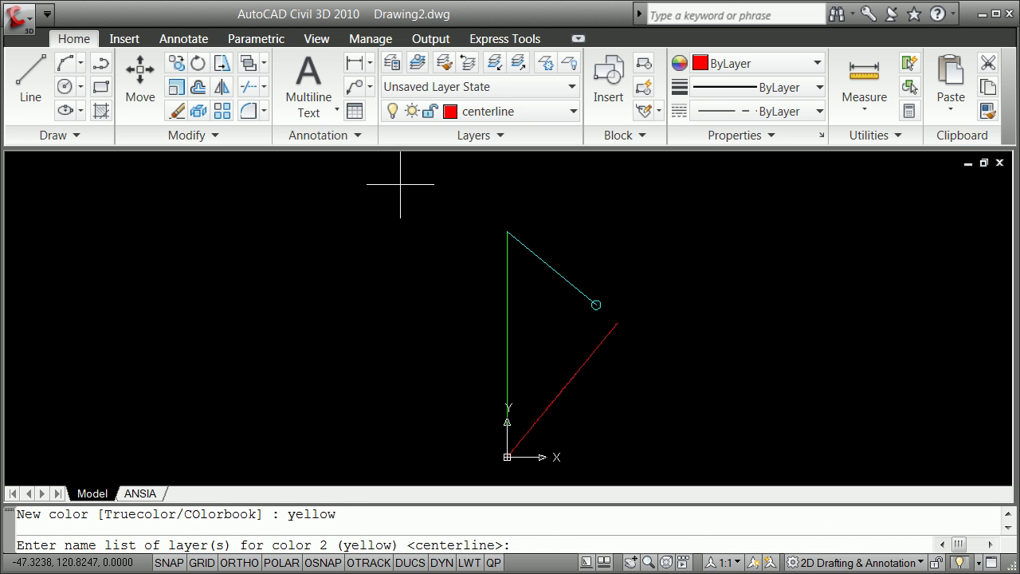
pyautogui.write('radial_vector')
pyautogui.press('Return')
pyautogui.press('Return')
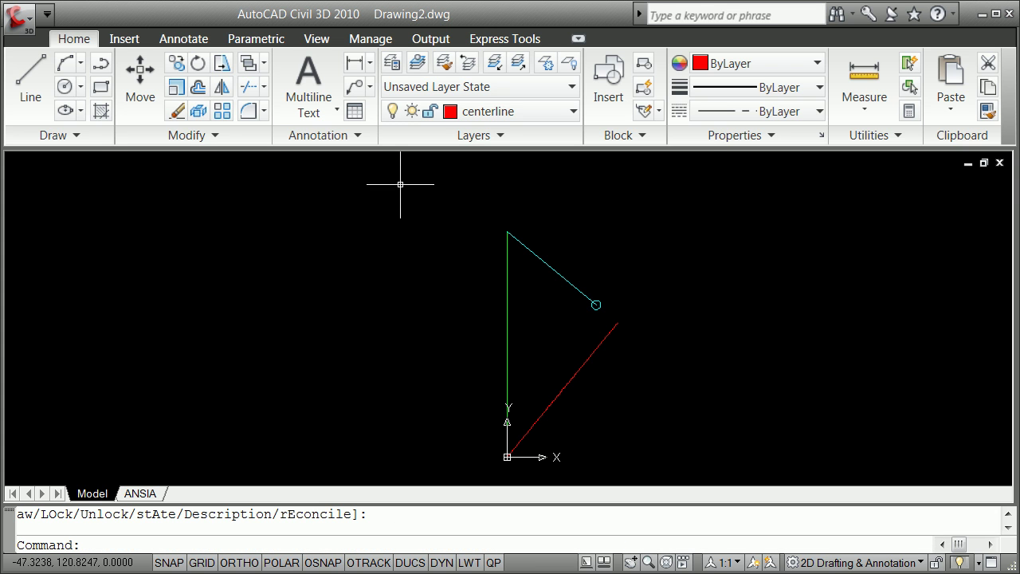
# Make radial_vector the current layer and close the layer manager
pyautogui.write('la')
pyautogui.press('Return')
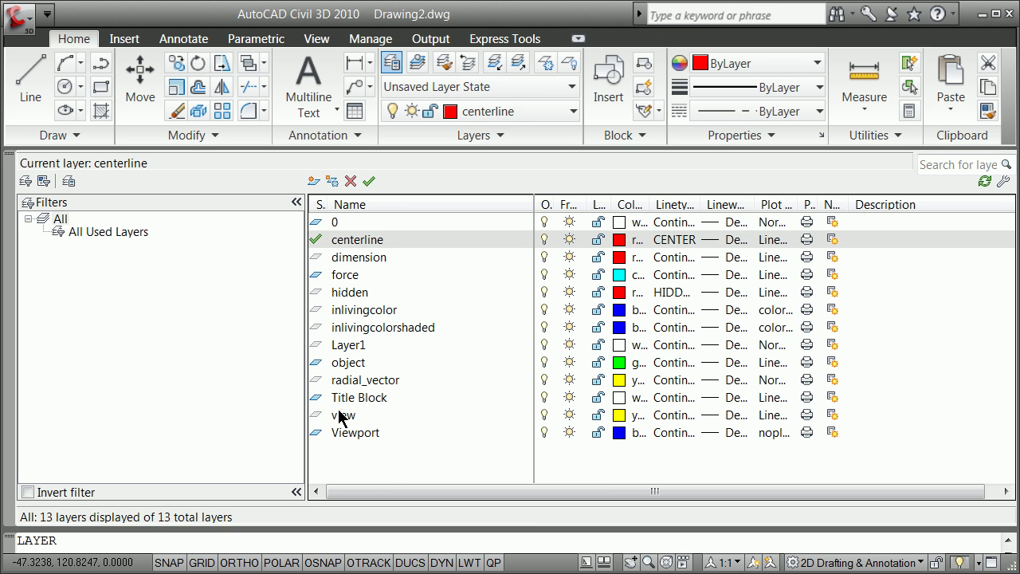
pyautogui.doubleClick(317, 385)
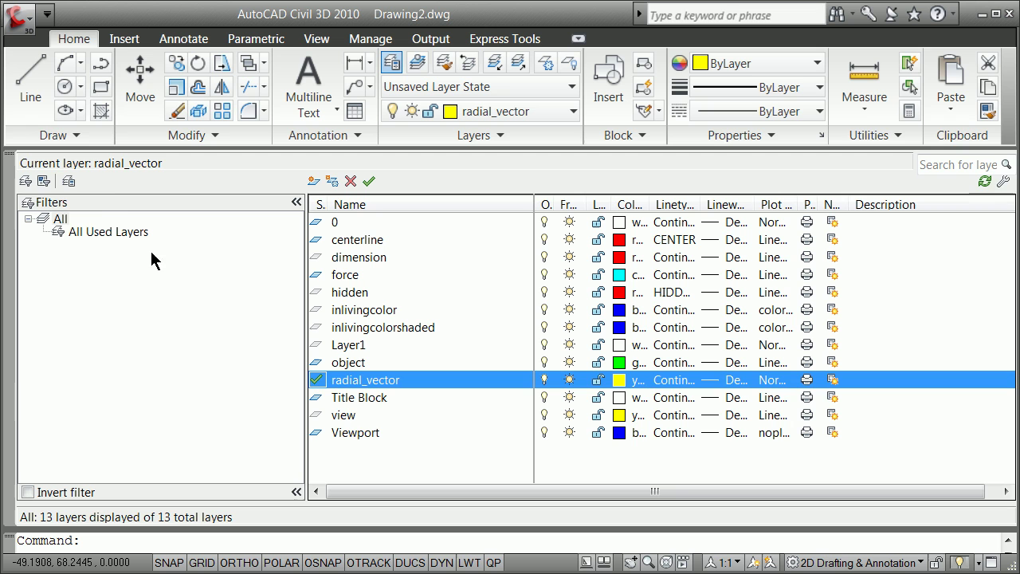
pyautogui.click(11, 158)
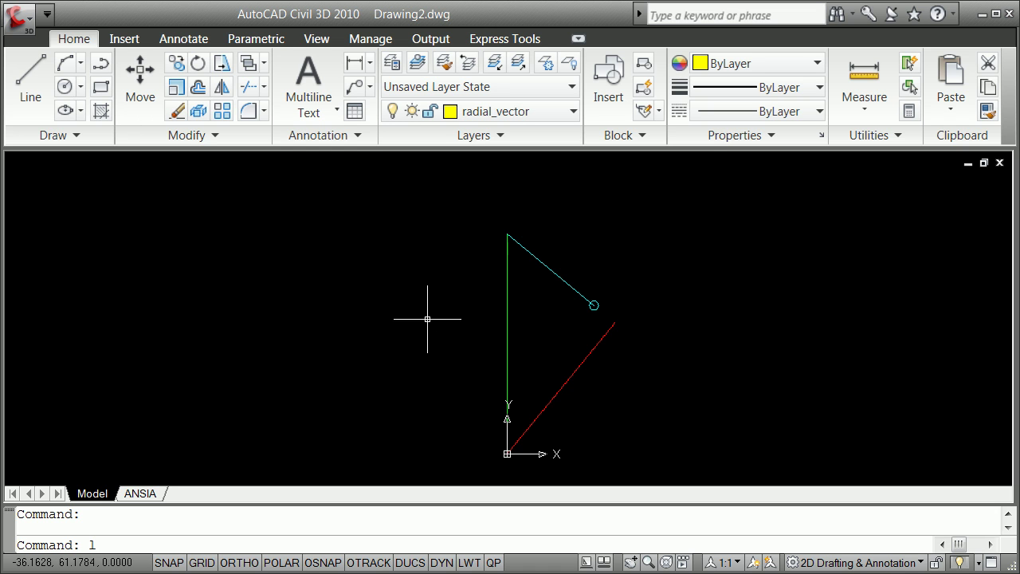
# Draw a line on the radial_vector layer from the vertical line's lower endpoint to its upper endpoint
pyautogui.press('Return')
pyautogui.write('end')
pyautogui.press('Return')
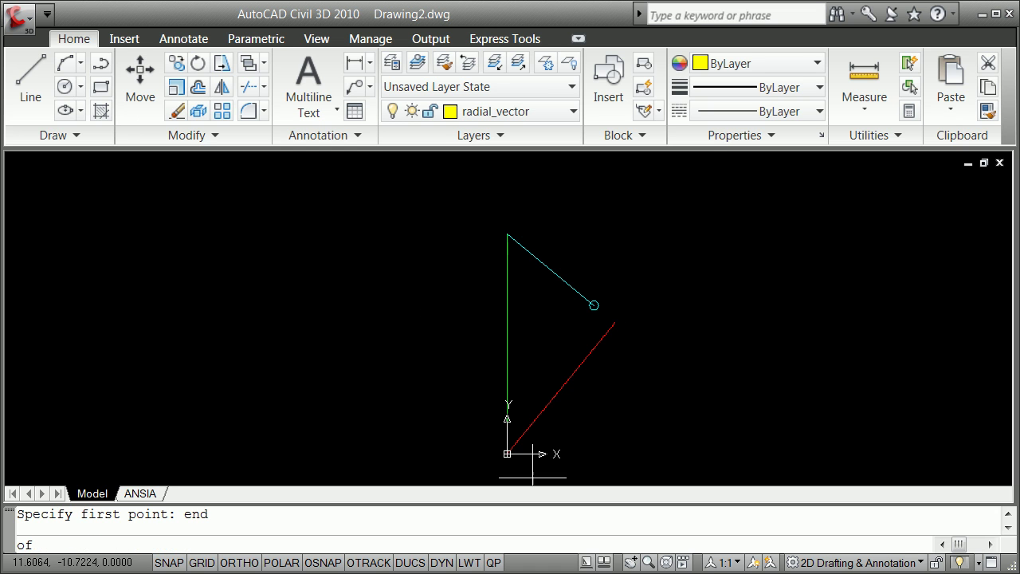
pyautogui.click(509, 452)
pyautogui.keyDown('shift'); pyautogui.rightClick(376, 248); pyautogui.keyUp('shift')
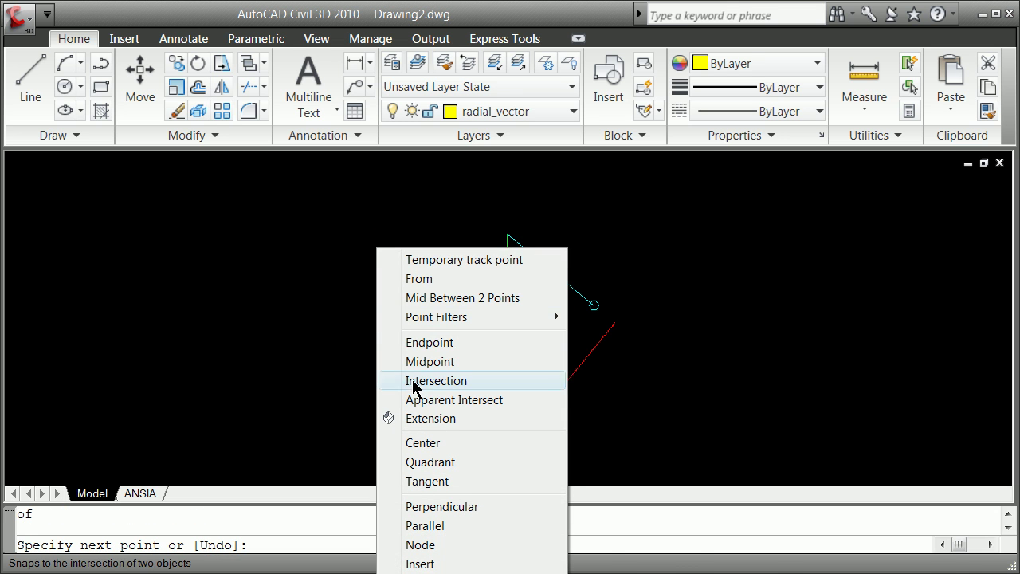
pyautogui.click(453, 344)
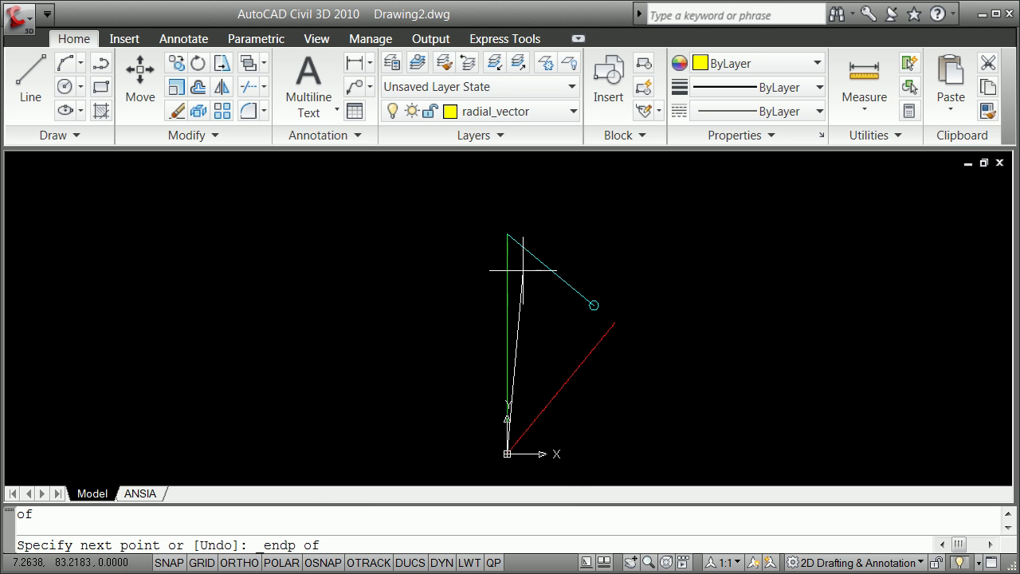
pyautogui.click(524, 259)
pyautogui.press('Return')
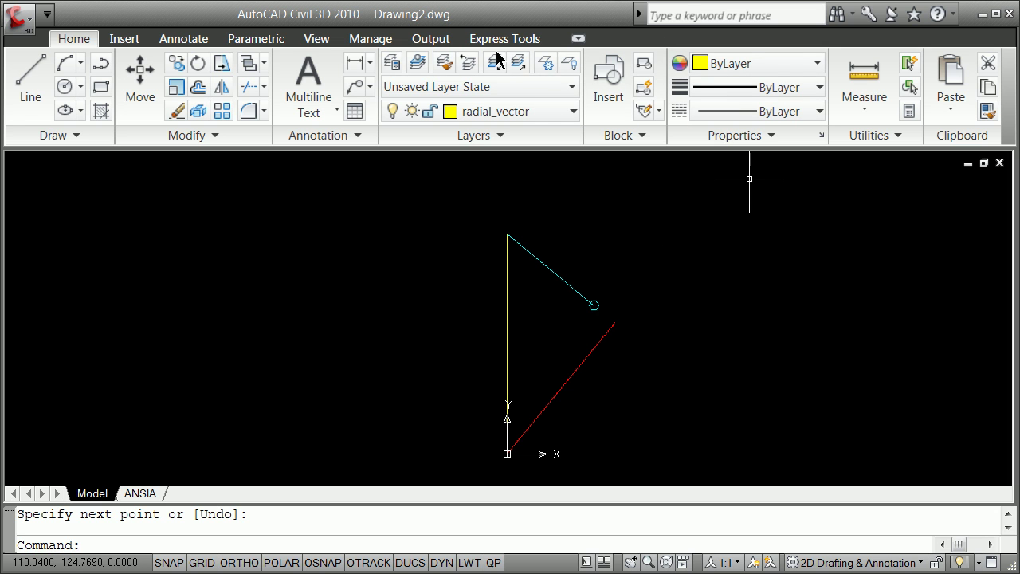
# Freeze the centerline layer by selecting the red perpendicular line
pyautogui.click(548, 64)
pyautogui.click(571, 374)
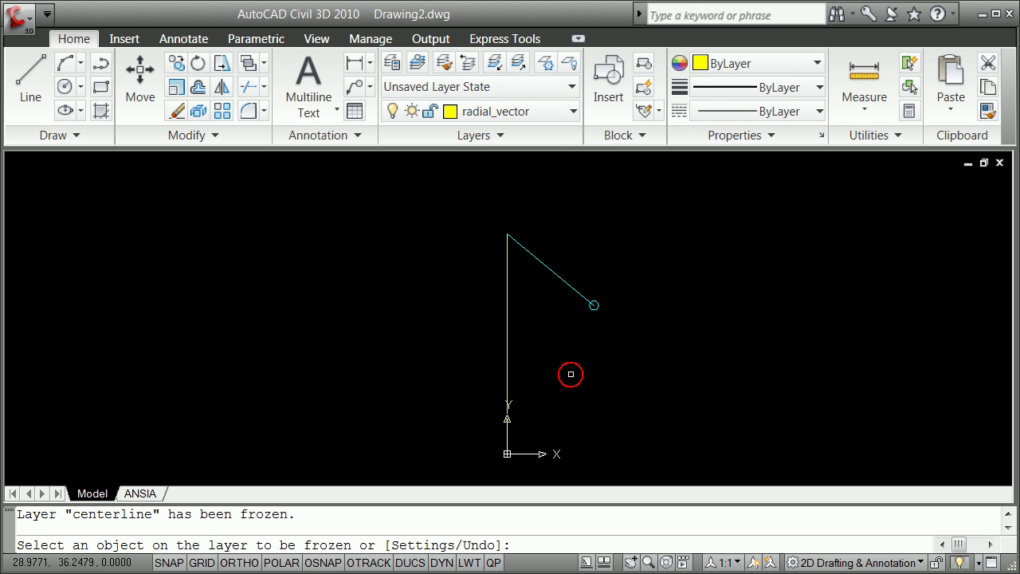
pyautogui.press('Return')
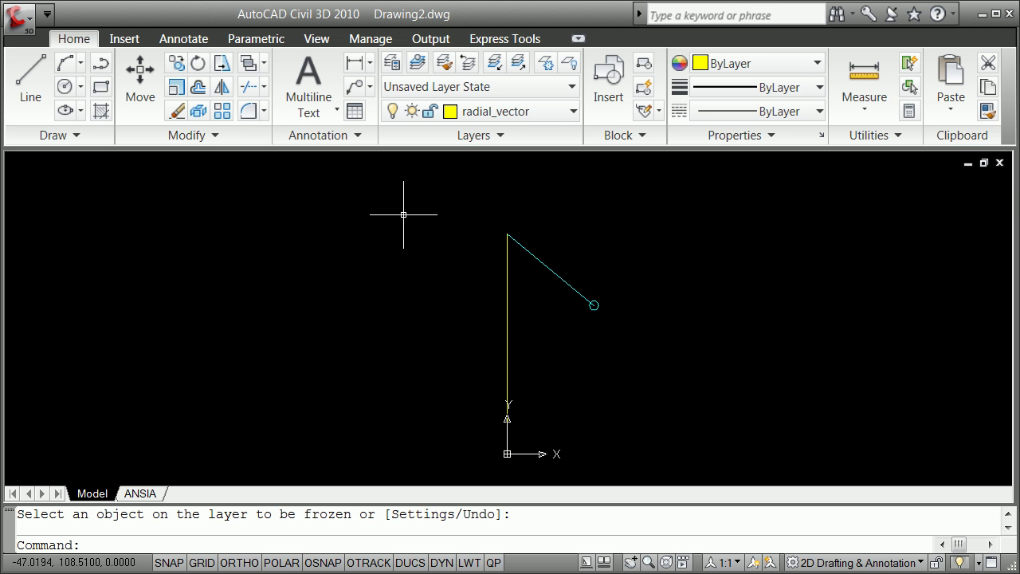
# Freeze the object layer in the layer manager and close the manager
pyautogui.write('la')
pyautogui.press('Return')
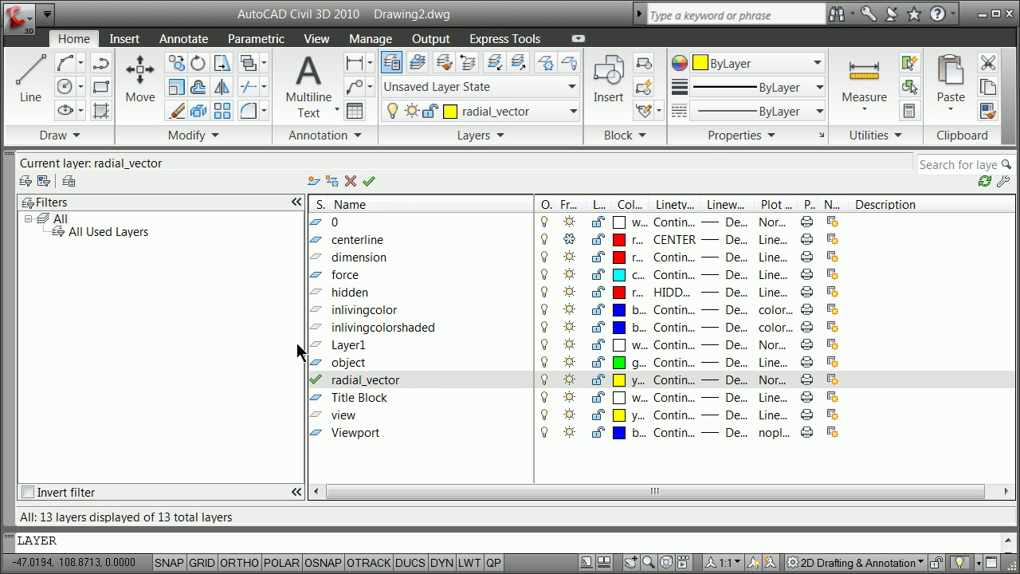
pyautogui.click(568, 362)
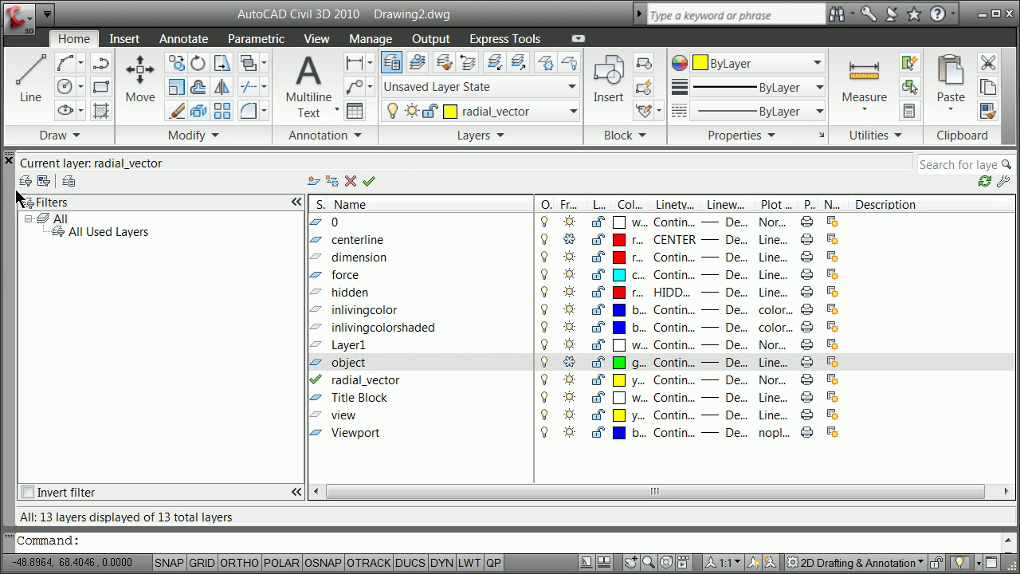
pyautogui.click(7, 159)
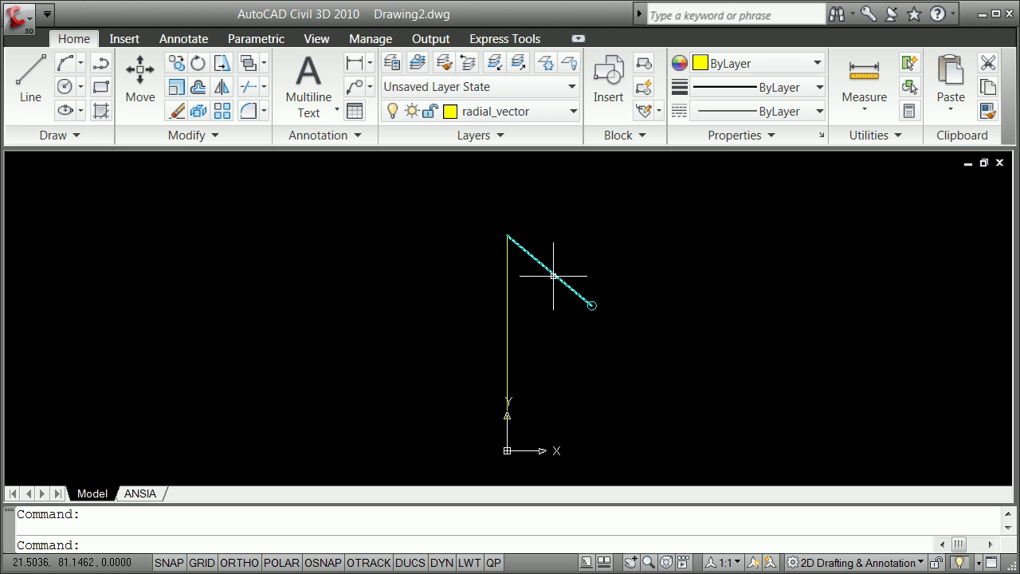
# Create a new layer named text
pyautogui.write('-la')
pyautogui.press('Return')
pyautogui.write('n')
pyautogui.press('Return')
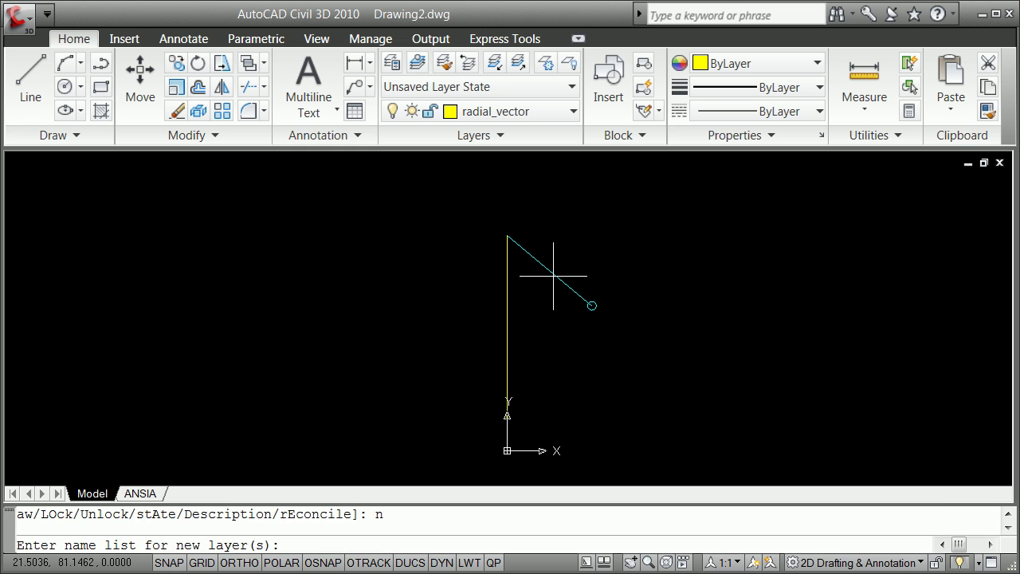
pyautogui.write('text')
pyautogui.press('Return')
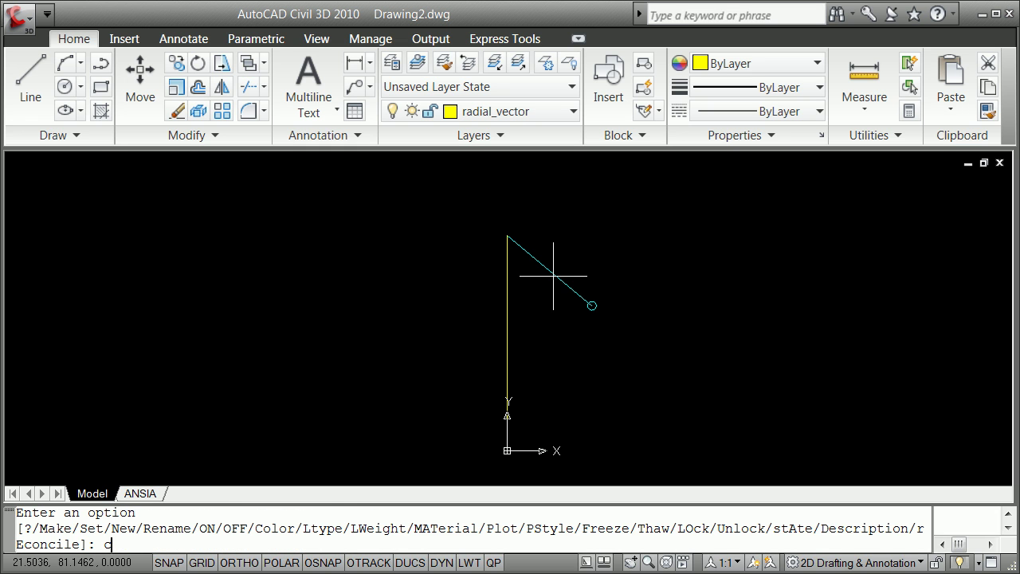
# Set the text layer's colour to green and make it the current layer
pyautogui.press('Return')
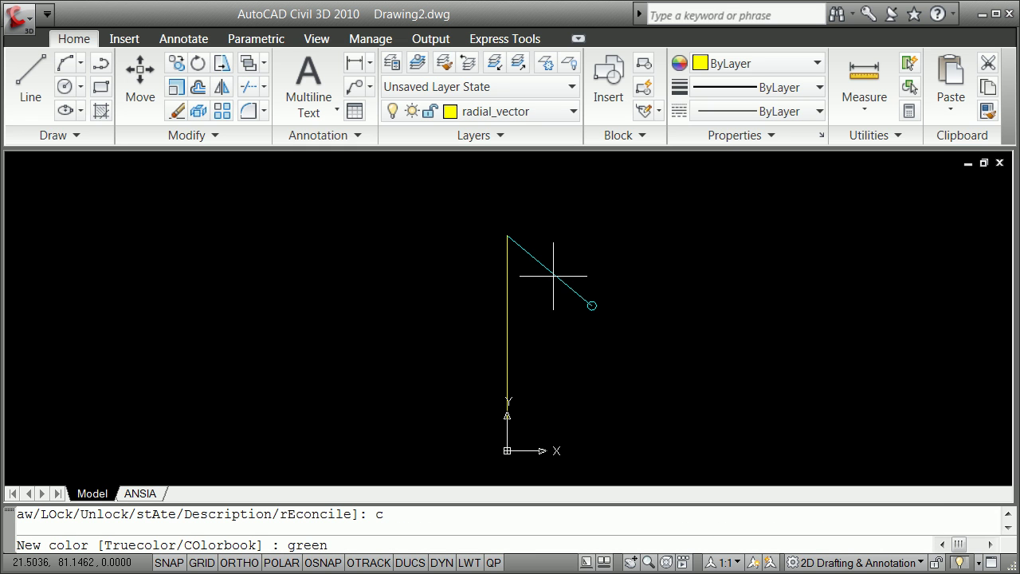
pyautogui.press('Return')
pyautogui.write('te')
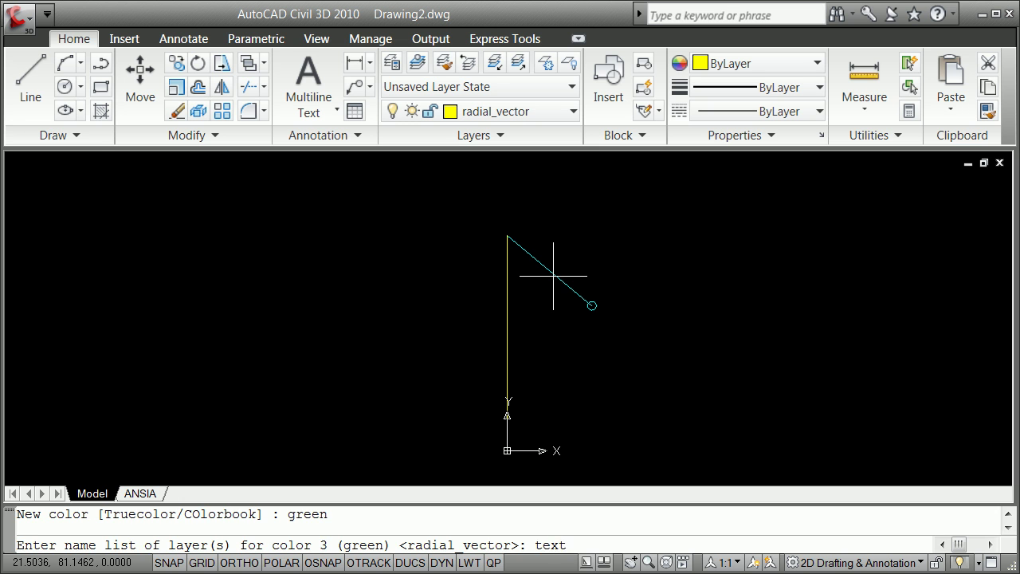
pyautogui.press('Return')
pyautogui.write('s')
pyautogui.press('Return')
pyautogui.write('text')
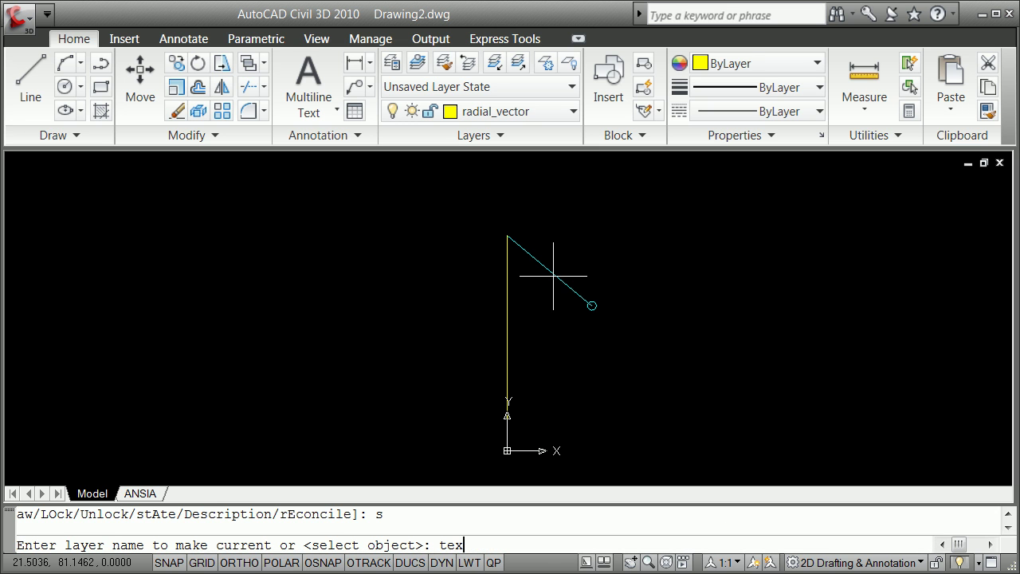
pyautogui.press('Return')
pyautogui.press('Return')
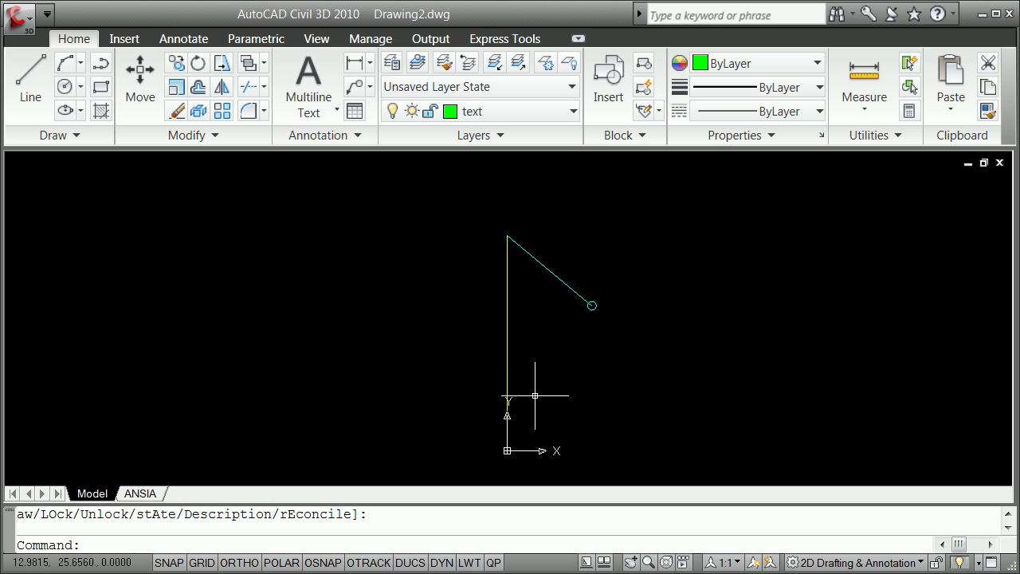
# Make dimens the current text style and close the text style settings
pyautogui.write('s')
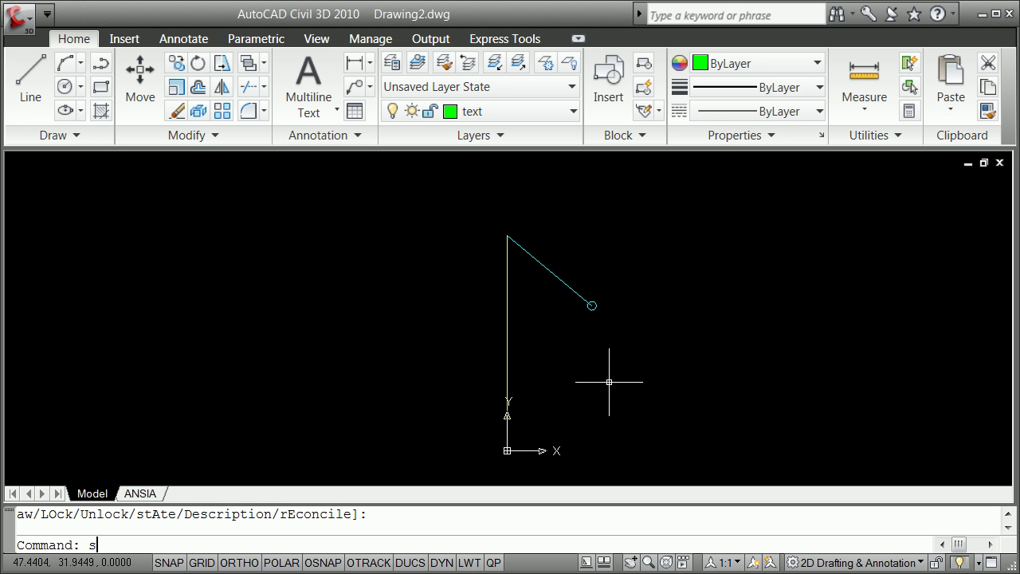
pyautogui.write('tyle')
pyautogui.press('Return')
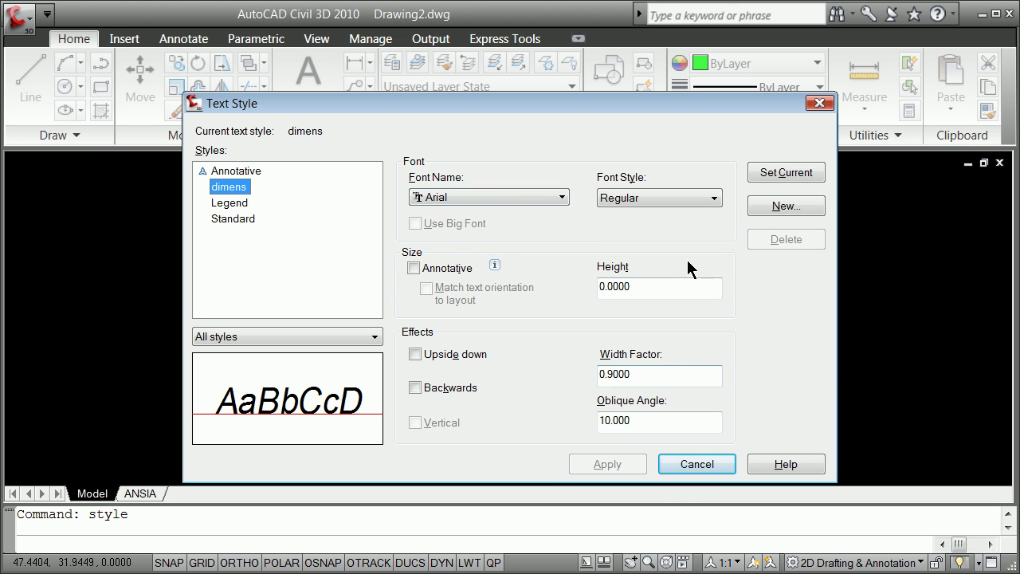
pyautogui.click(791, 172)
pyautogui.click(711, 461)
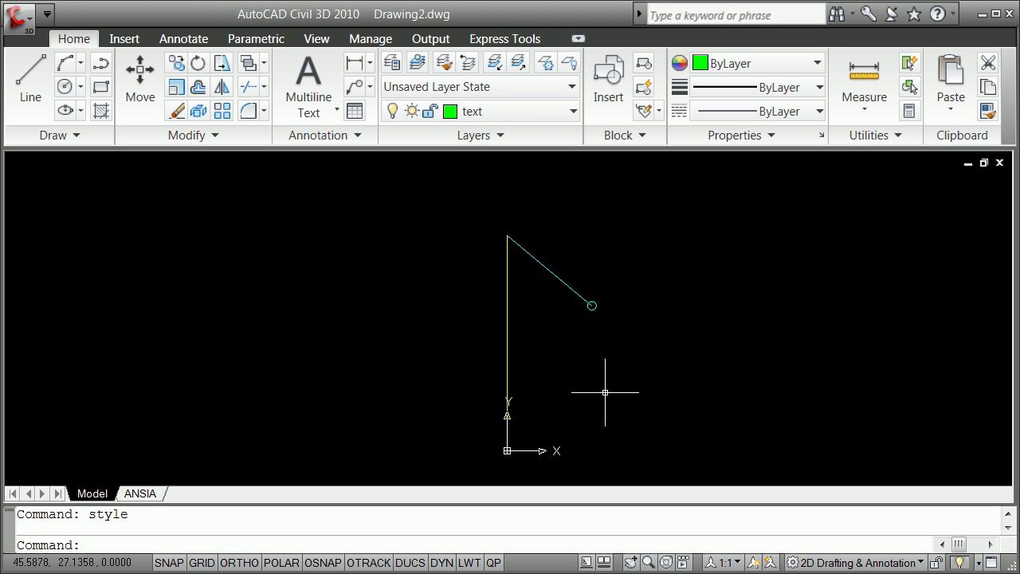
# Add the single-line text "This is the text" beside the force diagram with a height of 50 and the default rotation
pyautogui.press('Return')
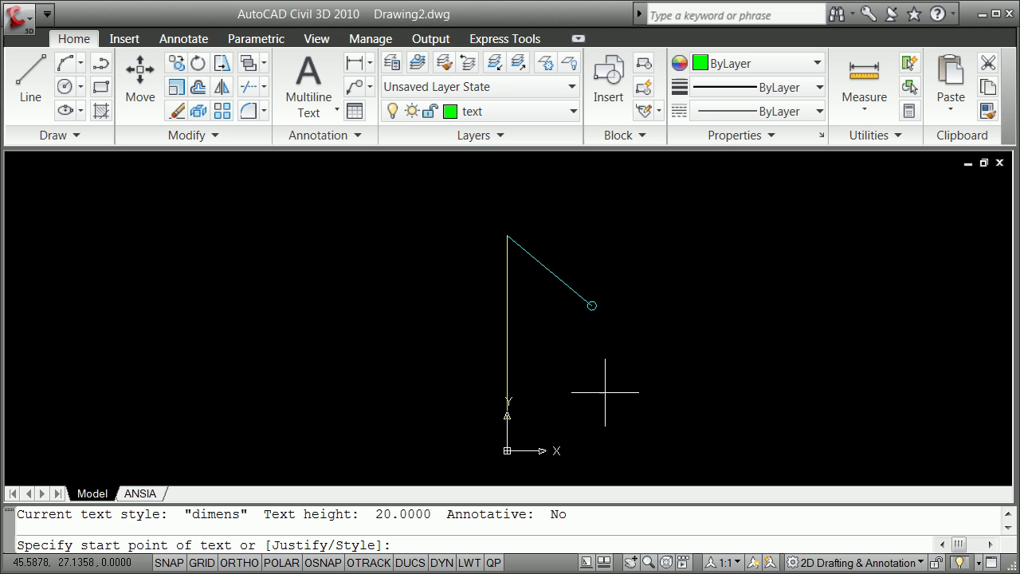
pyautogui.click(601, 407)
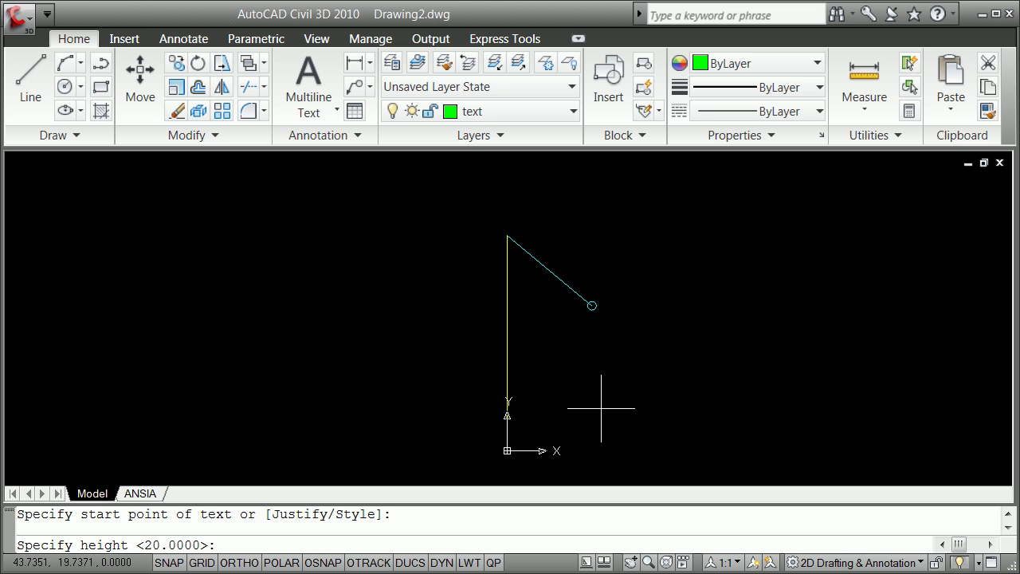
pyautogui.write('50')
pyautogui.press('Return')
pyautogui.press('Return')
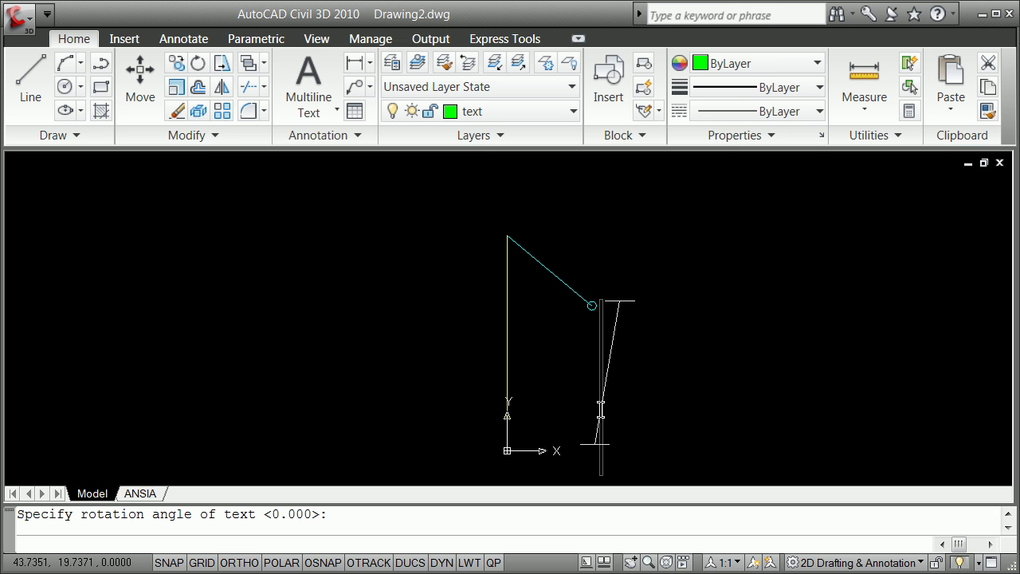
pyautogui.write('This is the s')
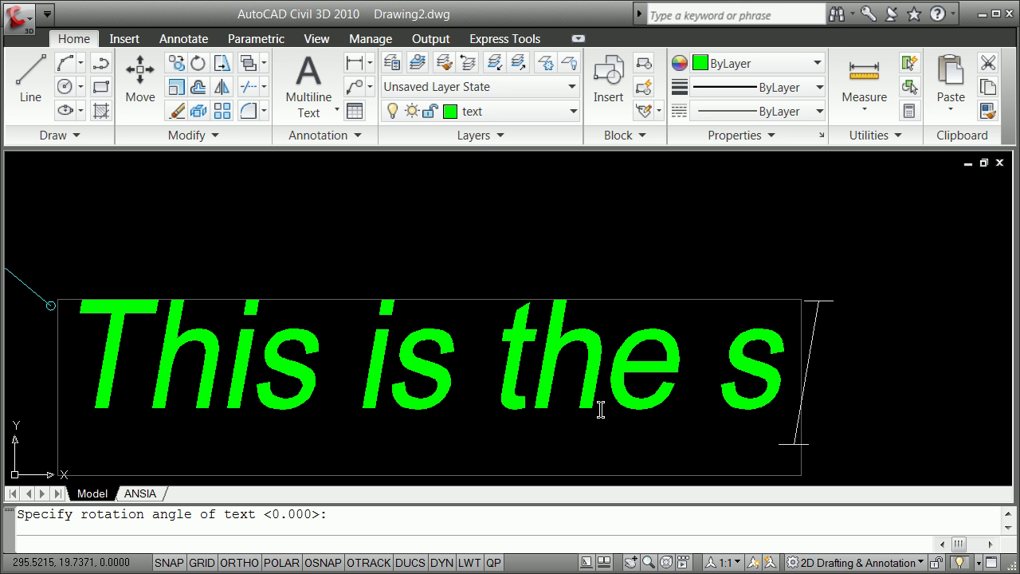
pyautogui.press('BackSpace')
pyautogui.press('BackSpace')
pyautogui.write('tex')
pyautogui.press('BackSpace')
pyautogui.press('BackSpace')
pyautogui.press('BackSpace')
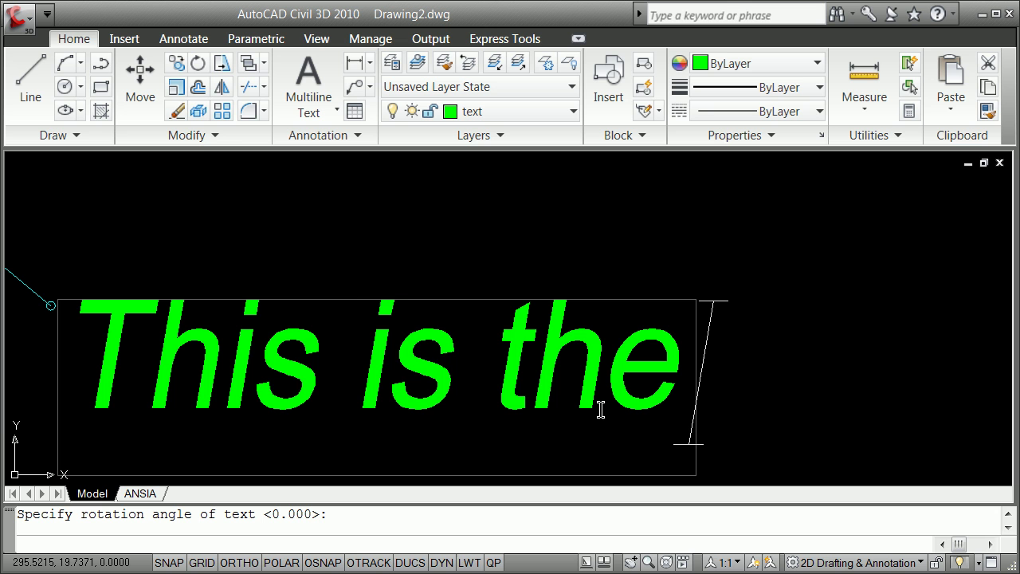
pyautogui.write('text')
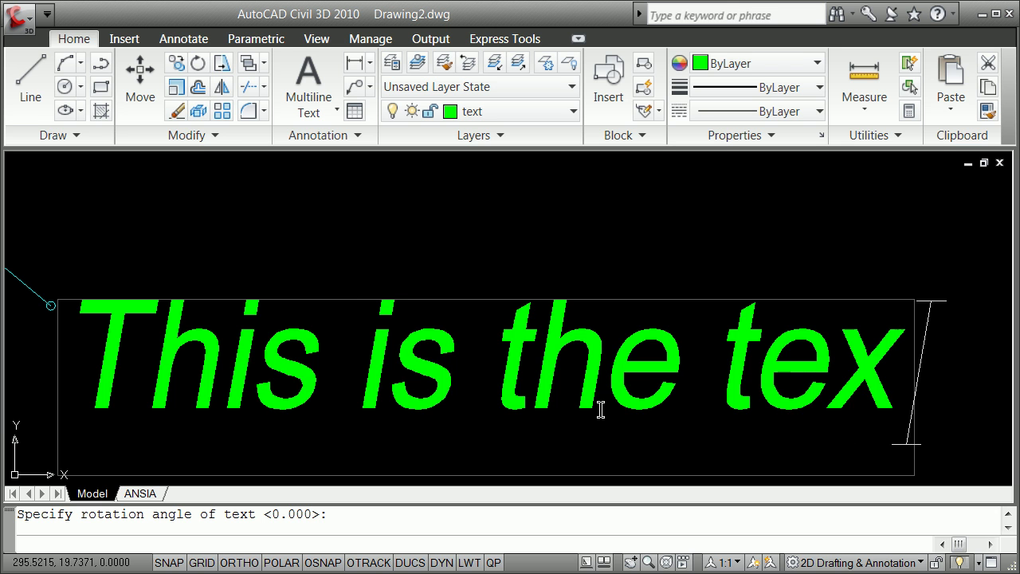
pyautogui.press('Return')
pyautogui.press('Return')
pyautogui.scroll(-5, 601, 408)
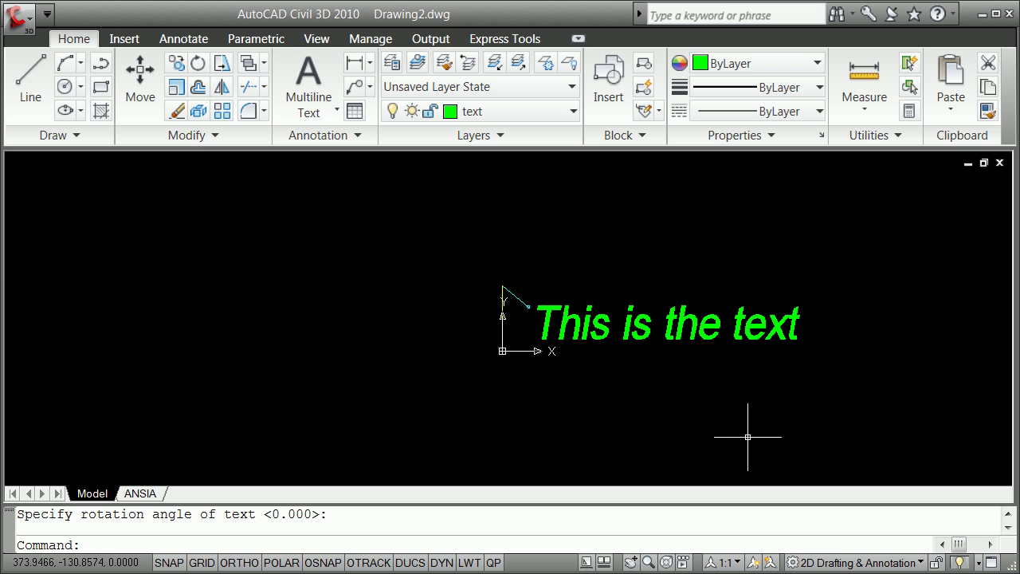
# Erase the oversized "This is the text" line beside the force diagram
pyautogui.scroll(4, 575, 294)
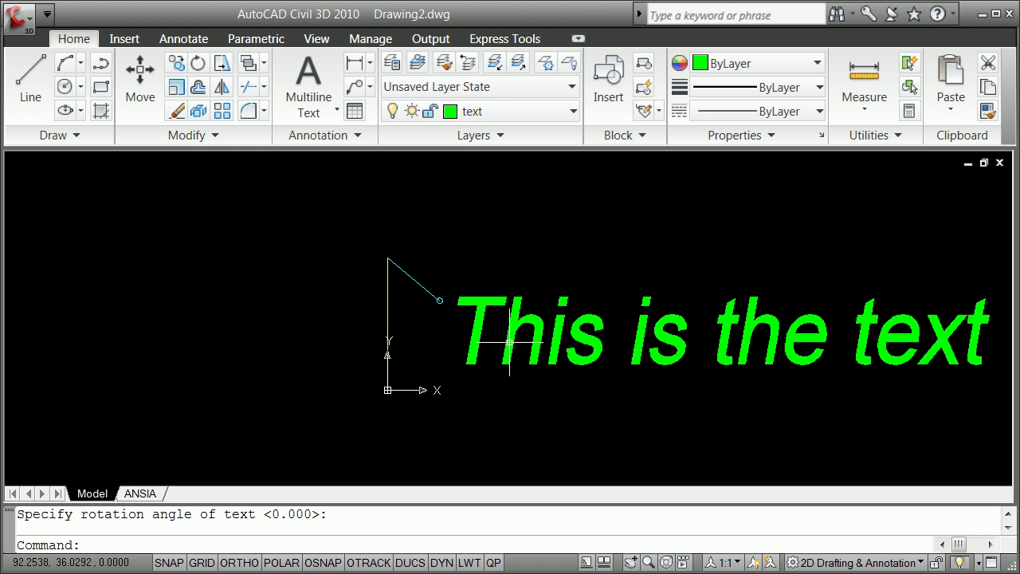
pyautogui.write('e')
pyautogui.press('Return')
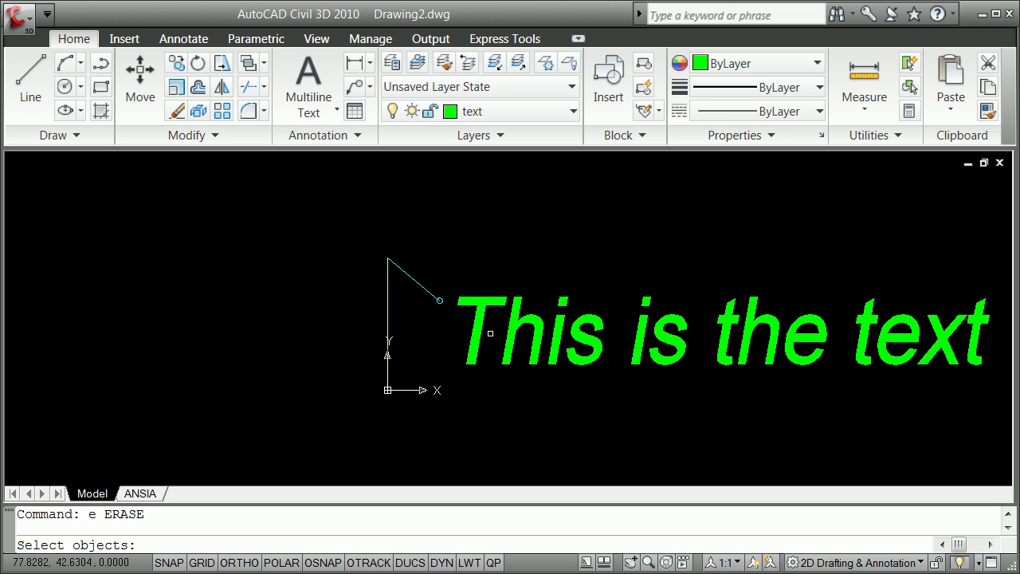
pyautogui.click(483, 333)
pyautogui.press('Return')
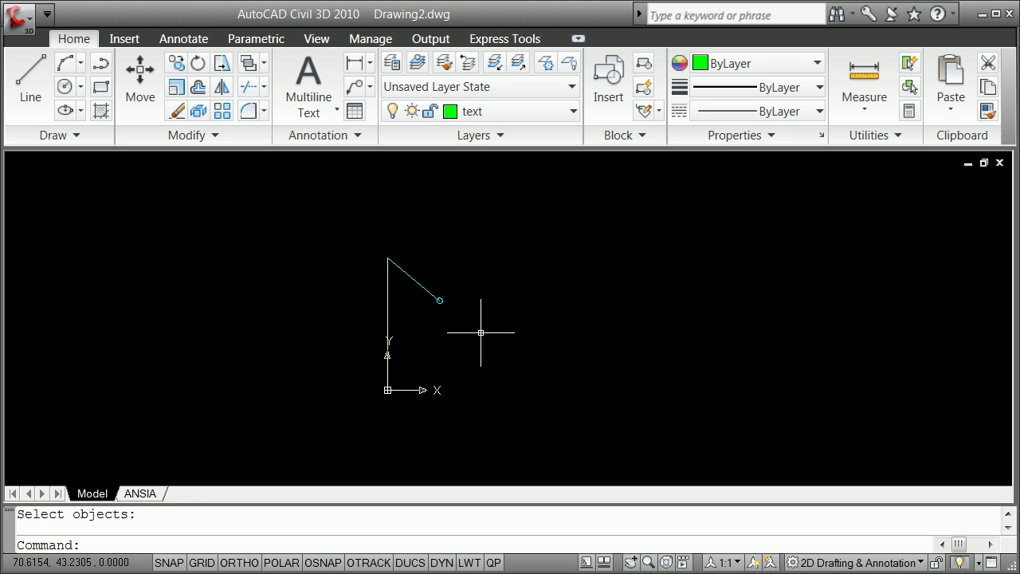
# Add the single-line text "This is text" beside the diagram with a height of 20 and the default rotation
pyautogui.write('dtext')
pyautogui.press('Return')
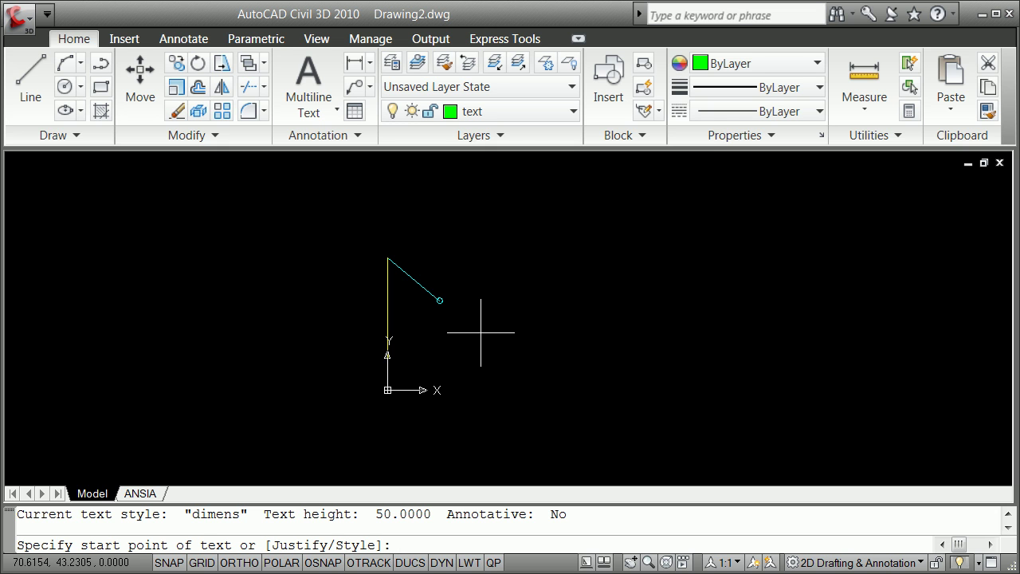
pyautogui.click(484, 337)
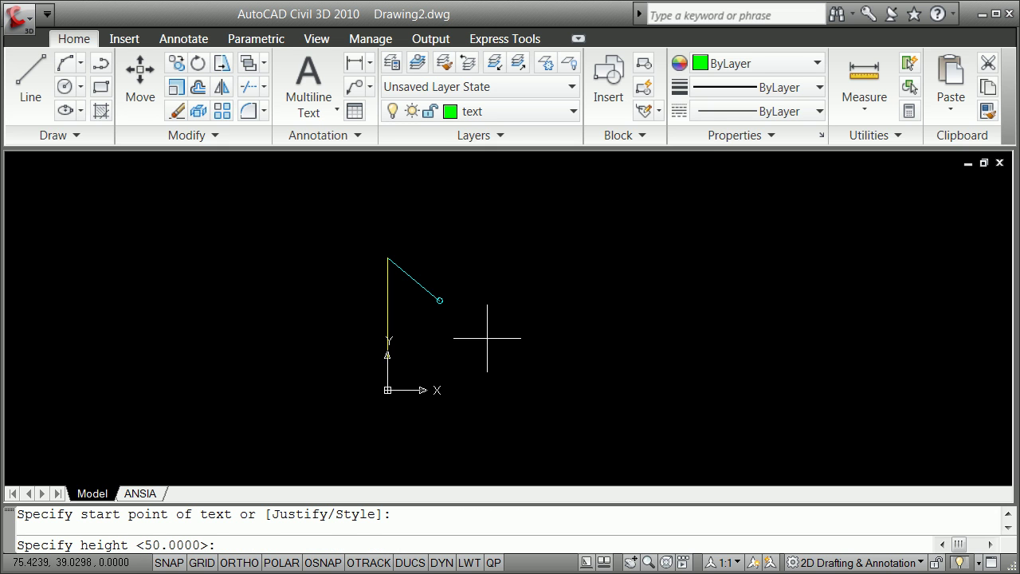
pyautogui.press('Return')
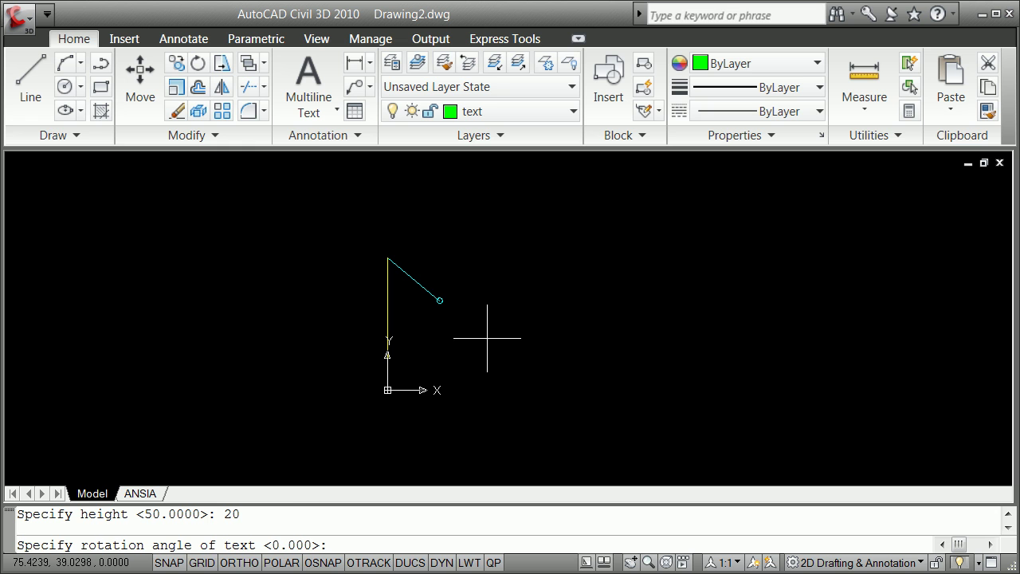
pyautogui.press('Return')
pyautogui.write('This is te')
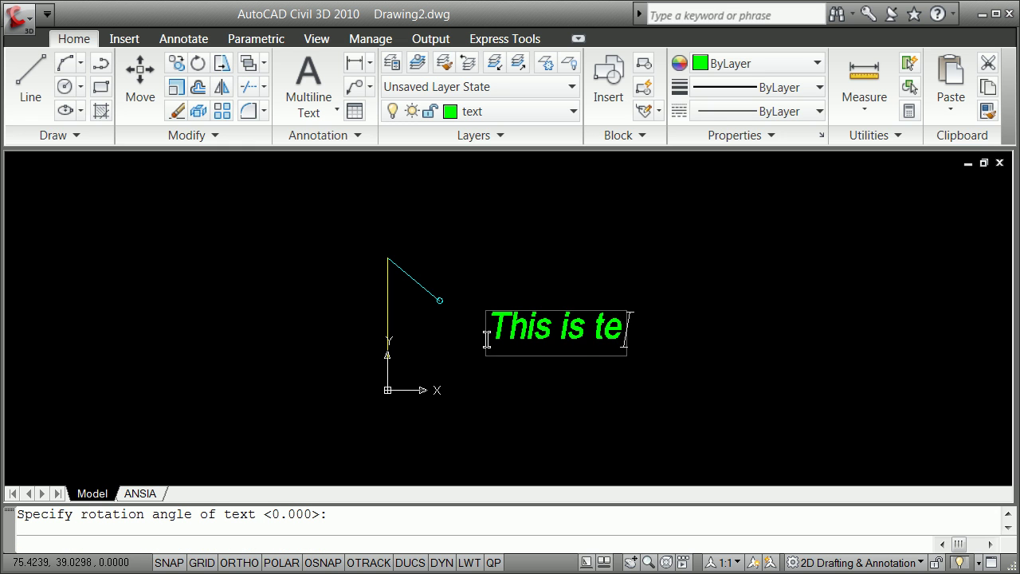
pyautogui.write('xt')
pyautogui.press('Return')
pyautogui.press('Return')
# Erase the "This is text" line beside the force diagram
pyautogui.write('e')
pyautogui.press('Return')
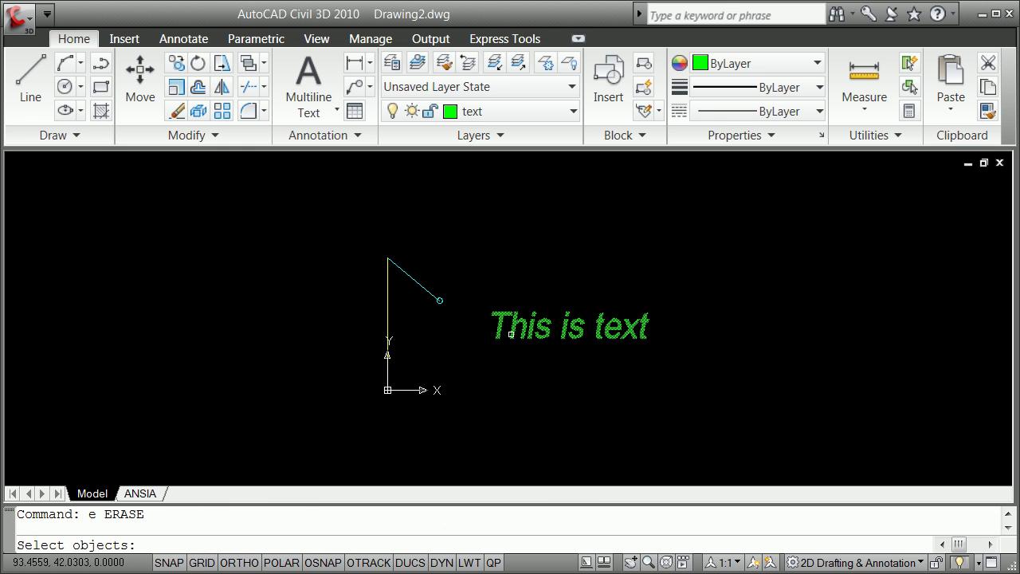
pyautogui.click(510, 334)
pyautogui.press('Return')
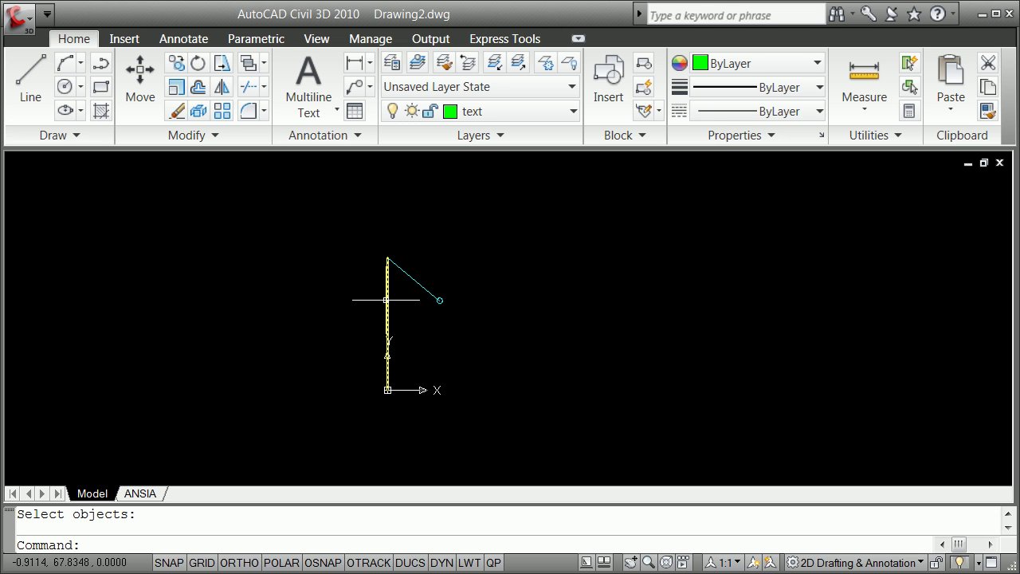
# Start a new field of type Object and link it to the vertical yellow line
pyautogui.moveTo(387, 299)
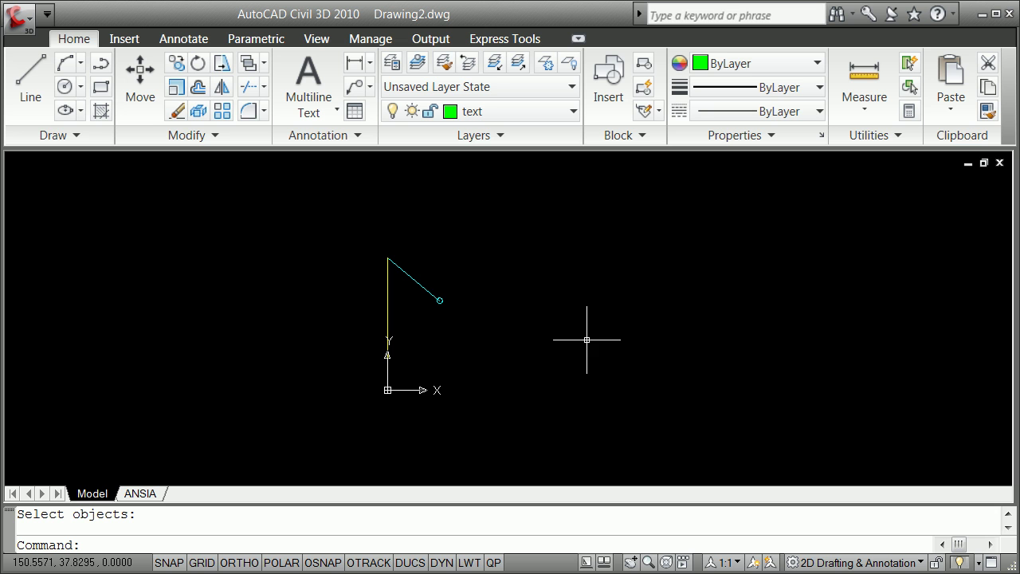
pyautogui.write('field')
pyautogui.press('Return')
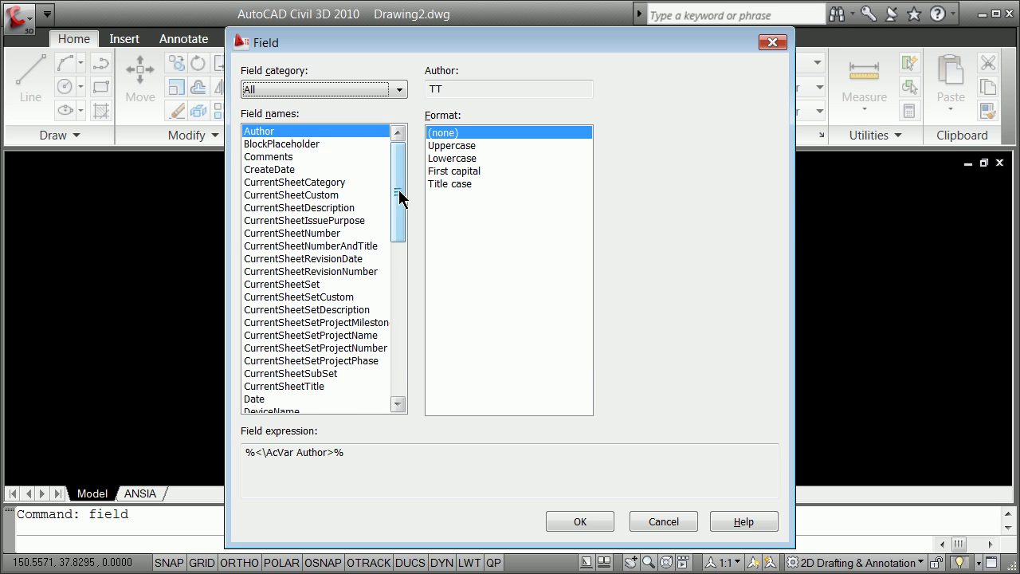
pyautogui.moveTo(398, 194); pyautogui.dragTo(391, 345)
pyautogui.scroll(2, 395, 342)
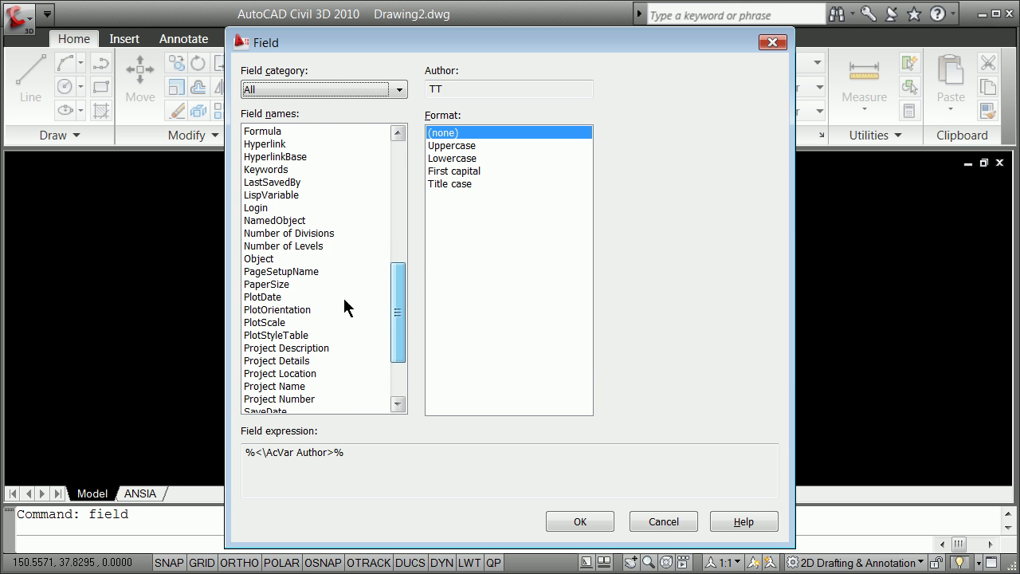
pyautogui.click(279, 258)
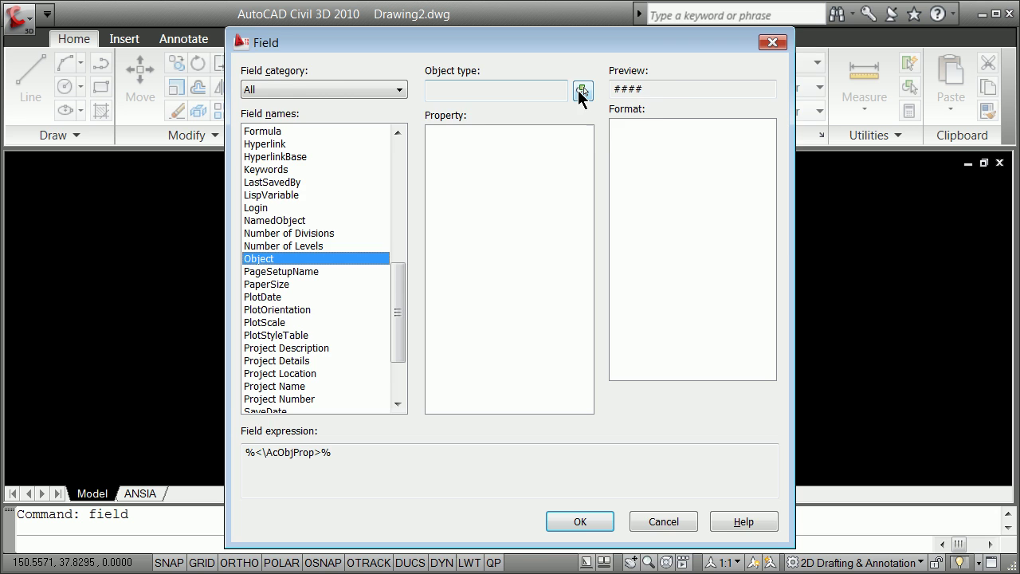
pyautogui.click(582, 90)
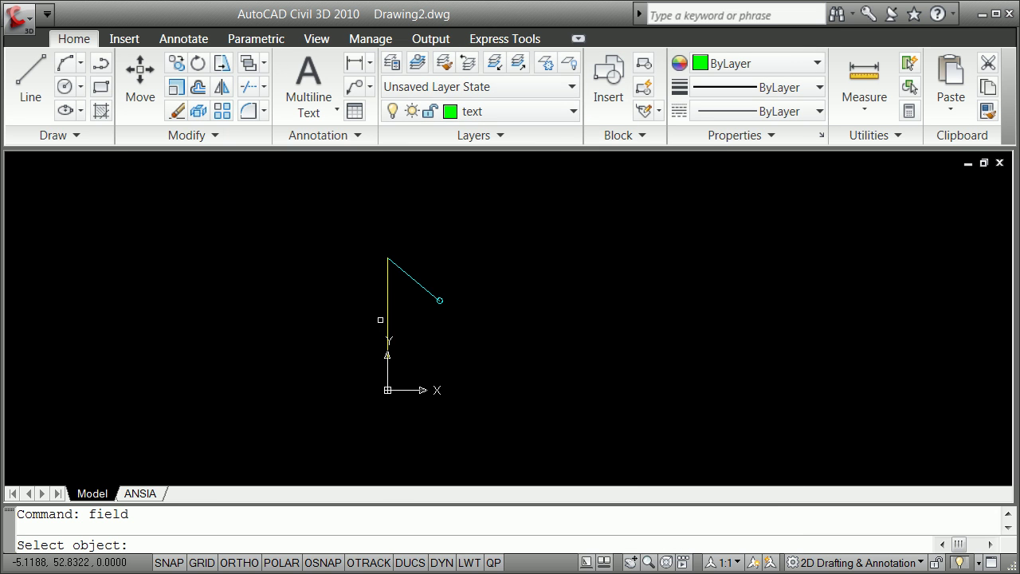
pyautogui.click(388, 341)
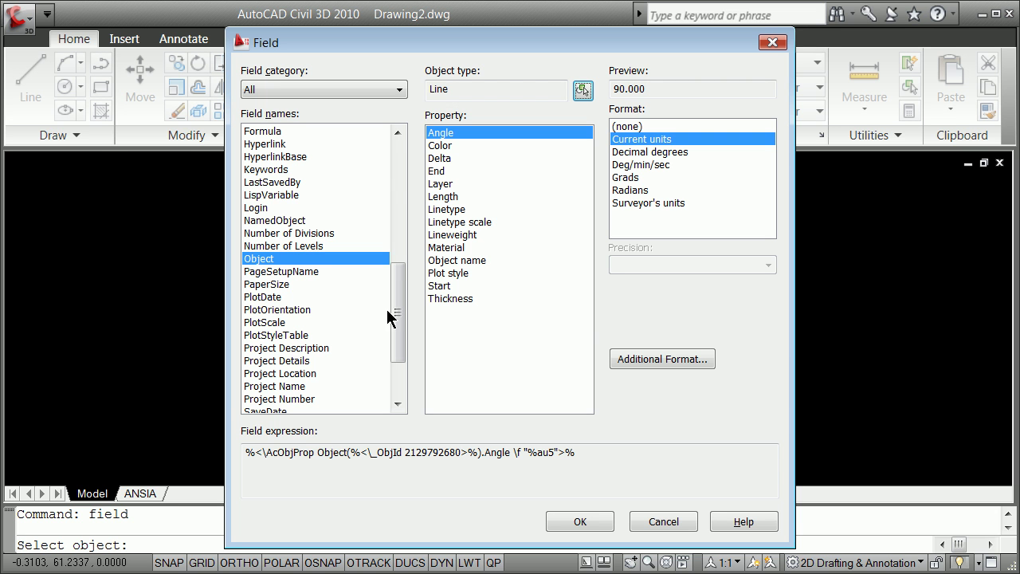
# Set the field to the line's Delta property in Decimal format and place it beside the force diagram
pyautogui.click(447, 159)
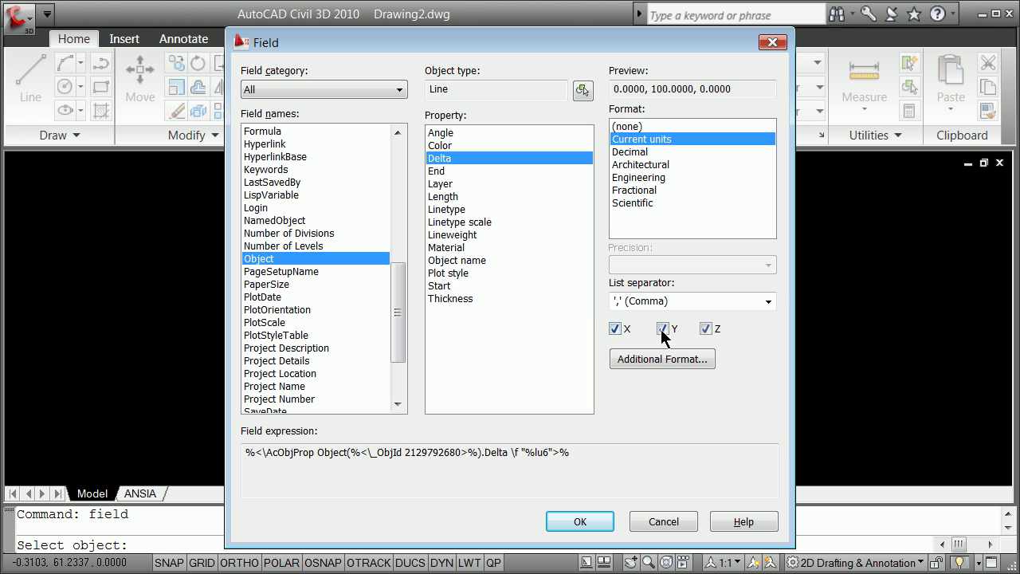
pyautogui.click(636, 152)
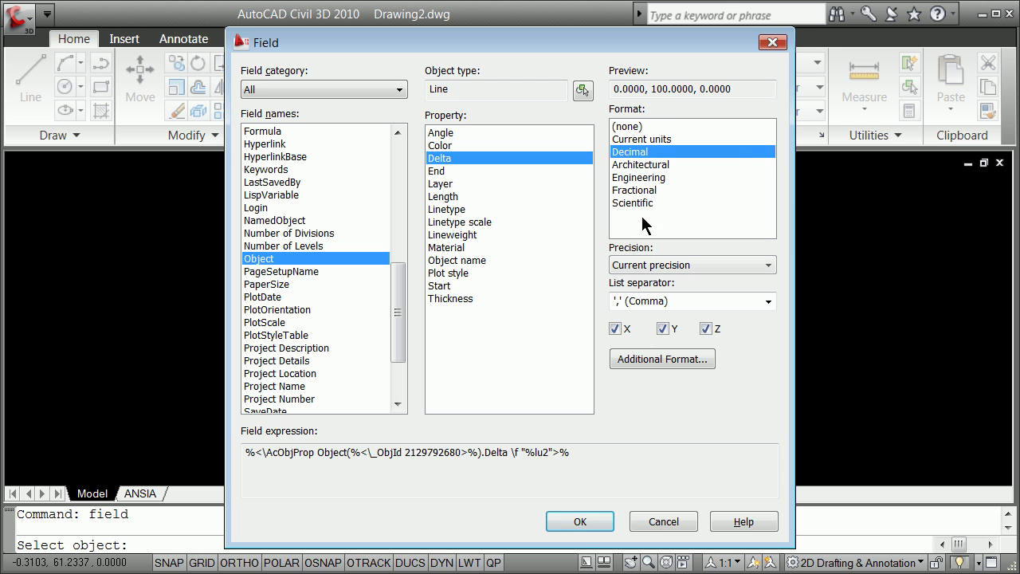
pyautogui.click(566, 520)
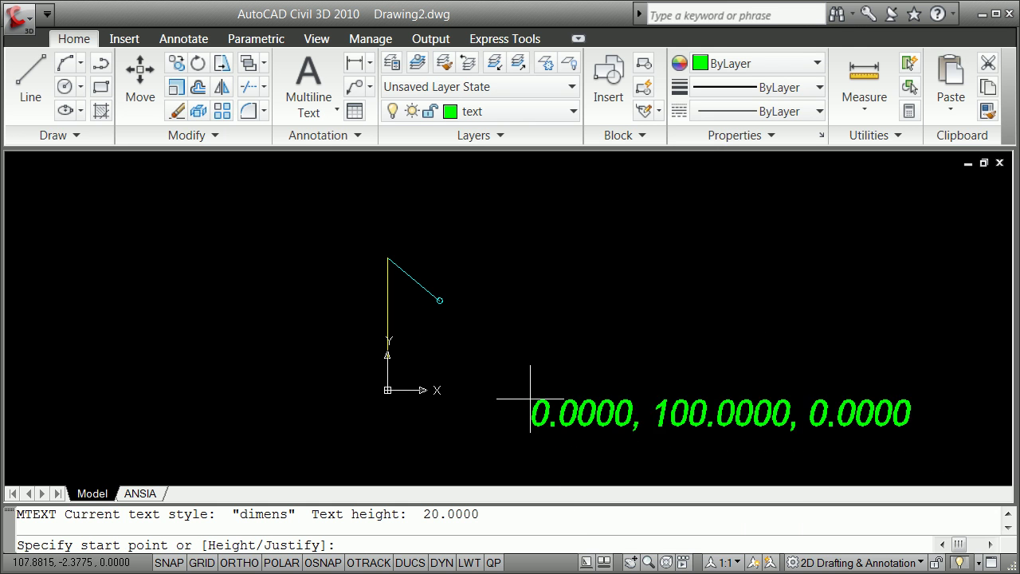
pyautogui.click(468, 326)
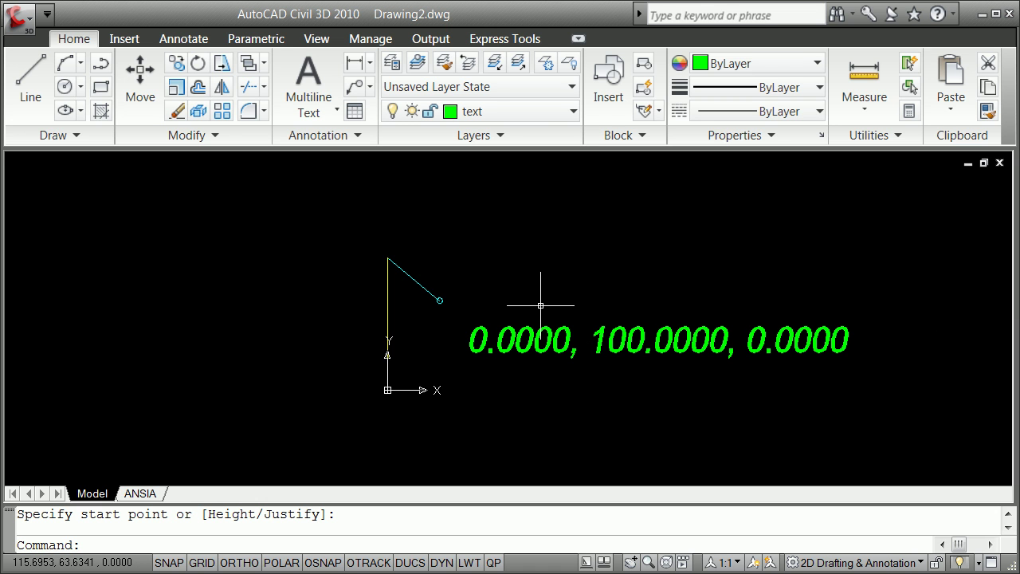
# Insert an Object field with the diagonal cyan line's Delta in Decimal format, placed just below the first field
pyautogui.write('field')
pyautogui.press('Return')
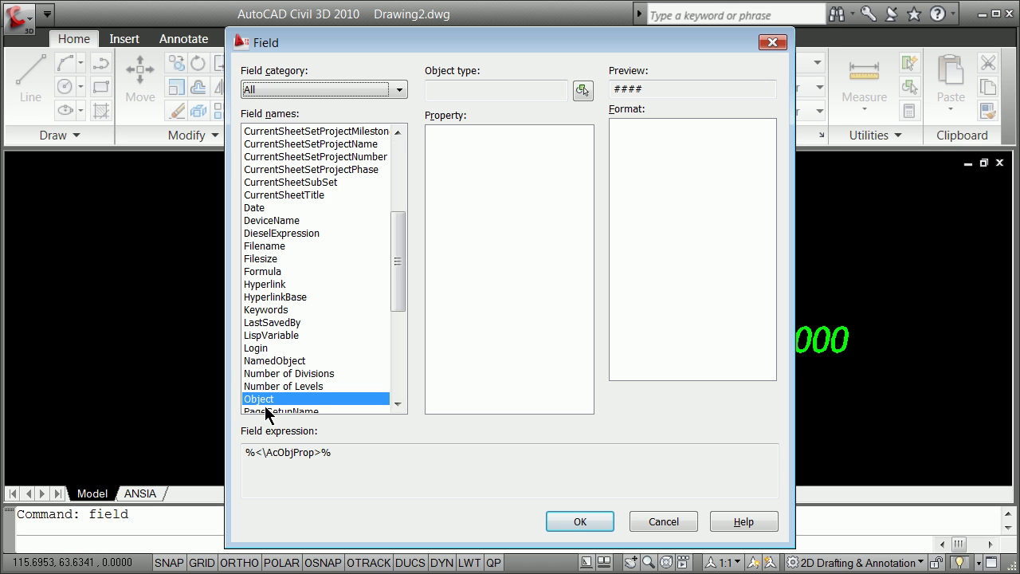
pyautogui.click(583, 90)
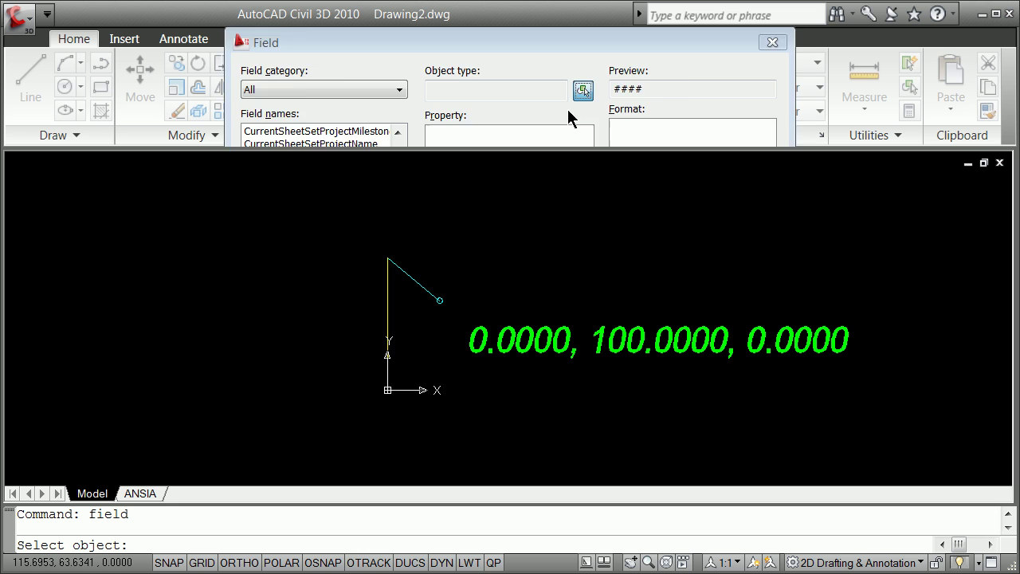
pyautogui.click(414, 280)
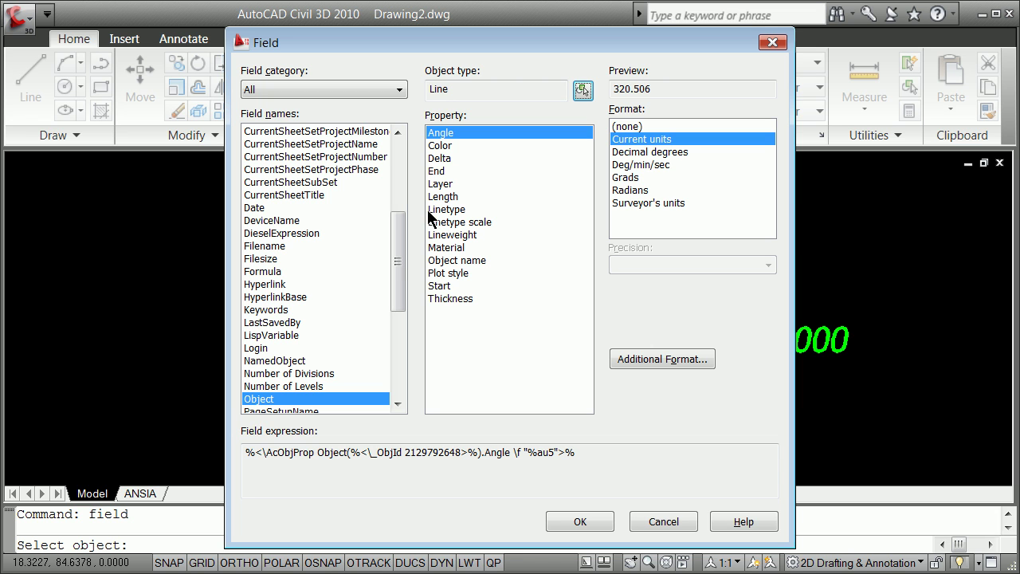
pyautogui.click(439, 158)
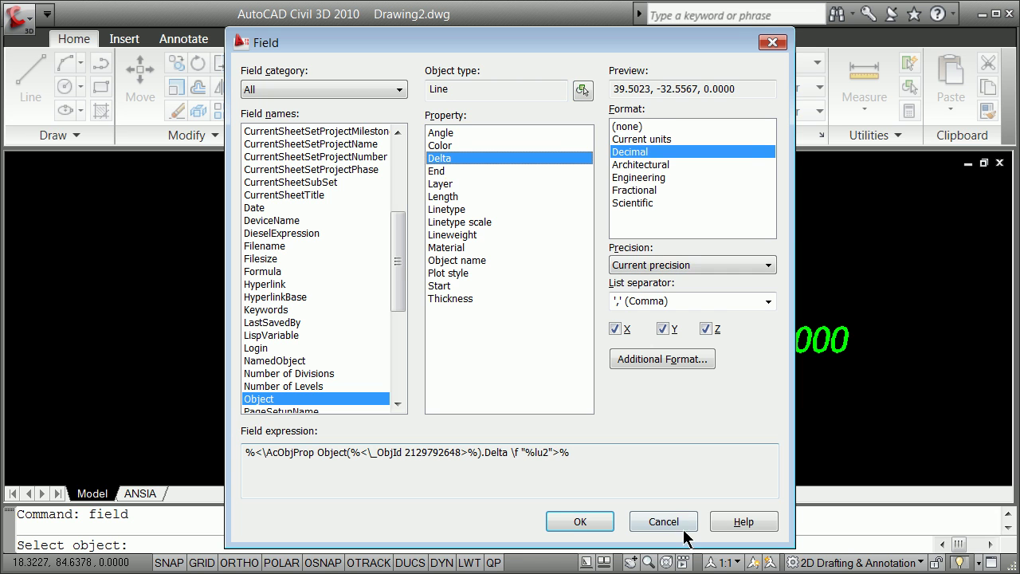
pyautogui.click(587, 521)
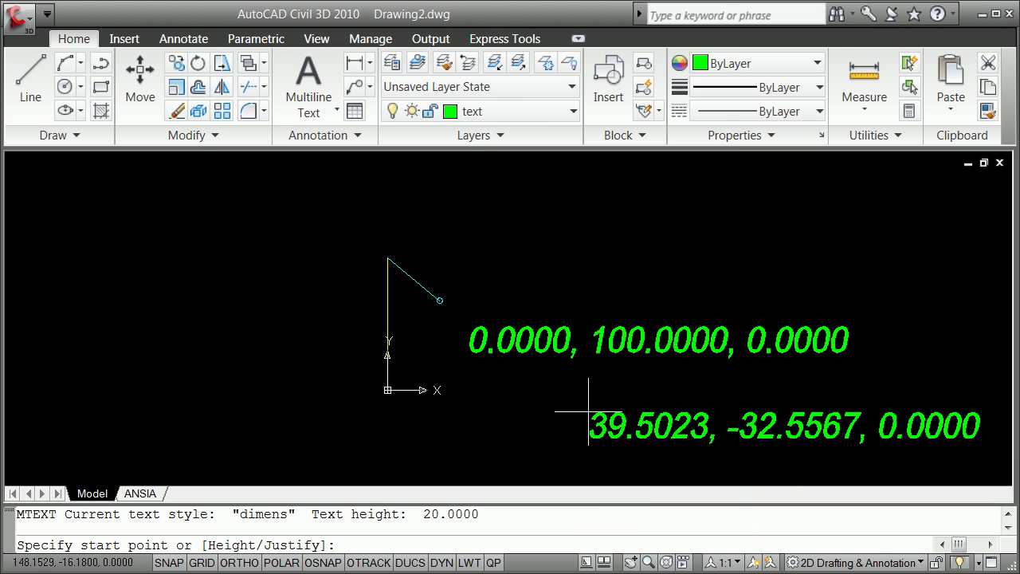
pyautogui.click(455, 367)
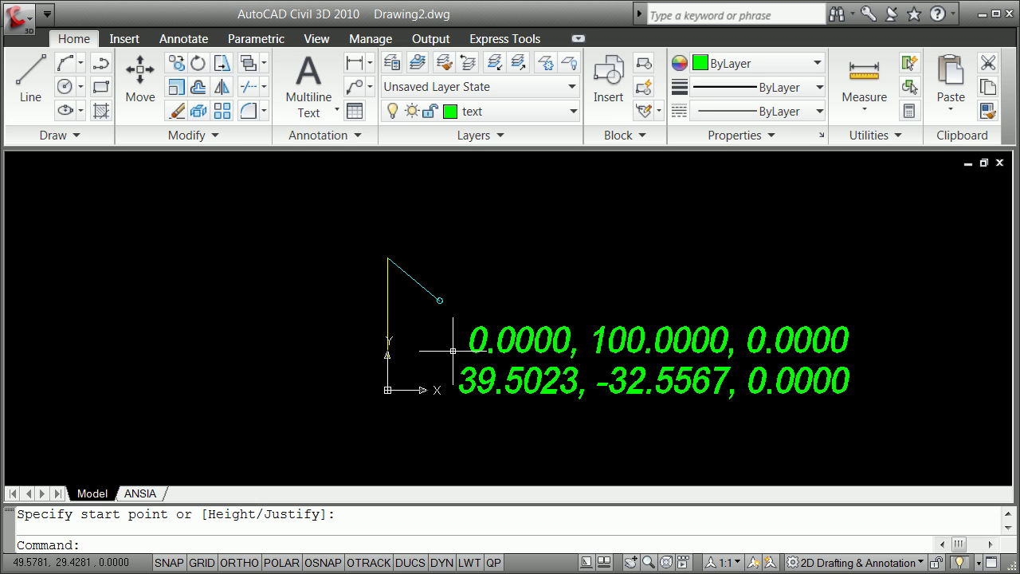
# Stretch the free end of the diagonal force line away from the circle to a point above the line's start, then deselect it
pyautogui.click(418, 283)
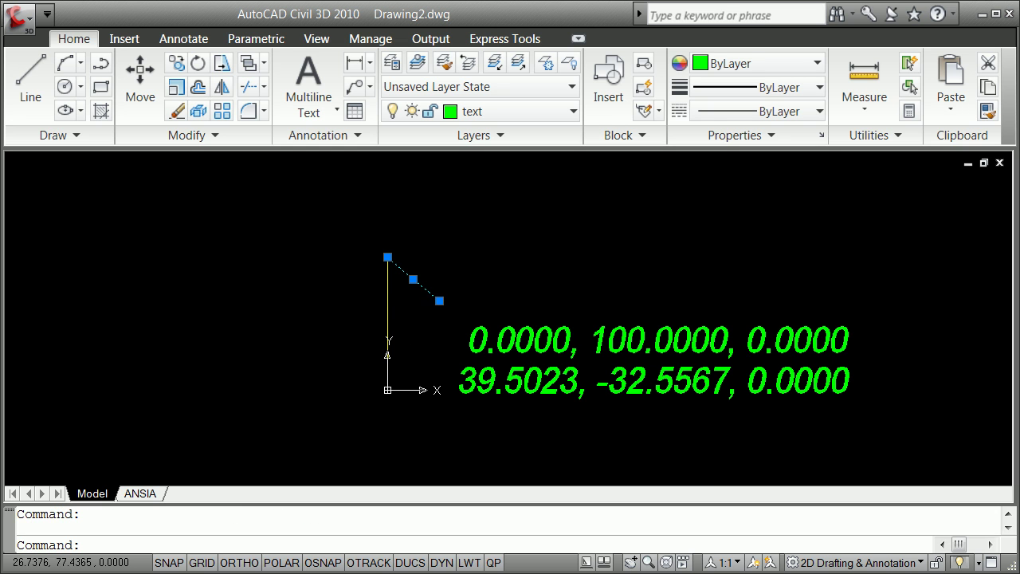
pyautogui.click(439, 301)
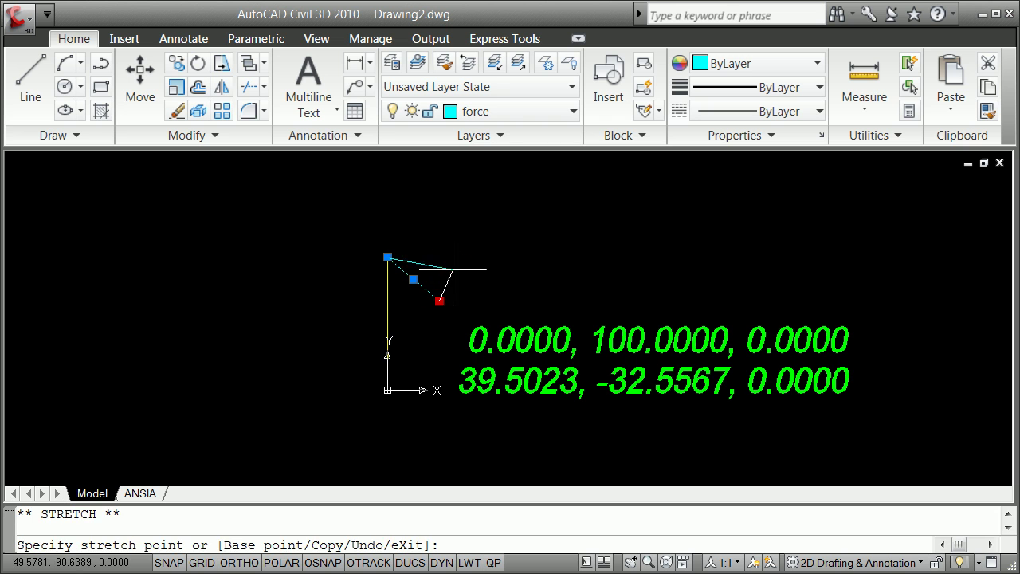
pyautogui.click(468, 232)
pyautogui.press('Escape')
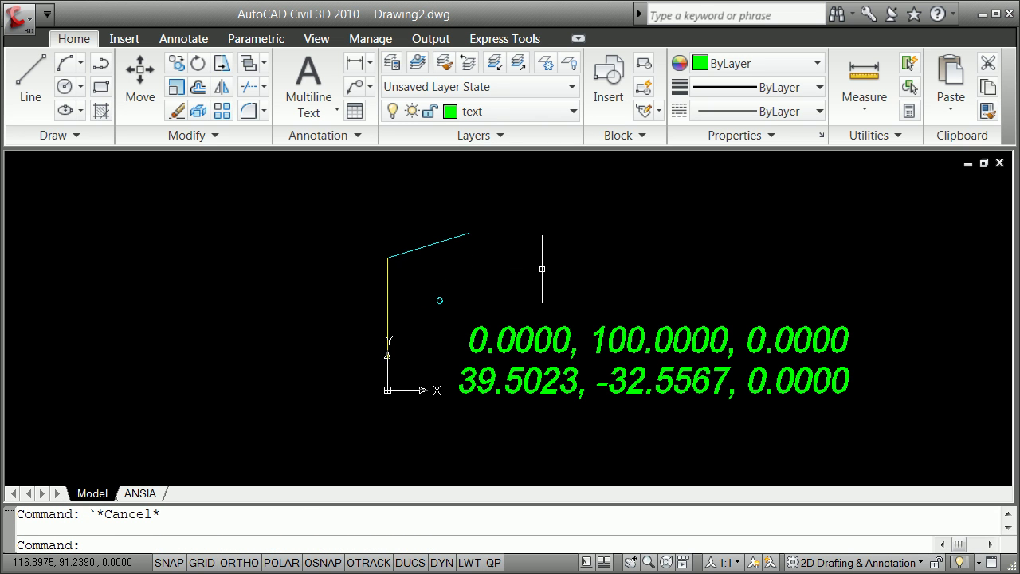
# Regenerate the drawing to refresh the Delta fields after the diagonal line's stretch
pyautogui.write('regen')
pyautogui.press('Return')
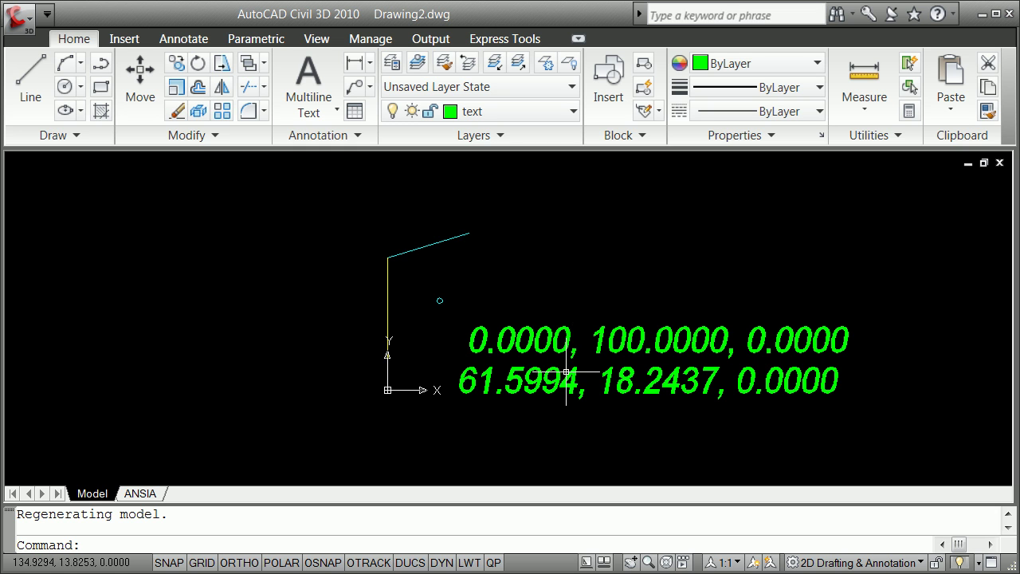
# Move the diagonal cyan line from its endpoint on the yellow line to the yellow line's midpoint, then regenerate the drawing
pyautogui.write('move')
pyautogui.press('Return')
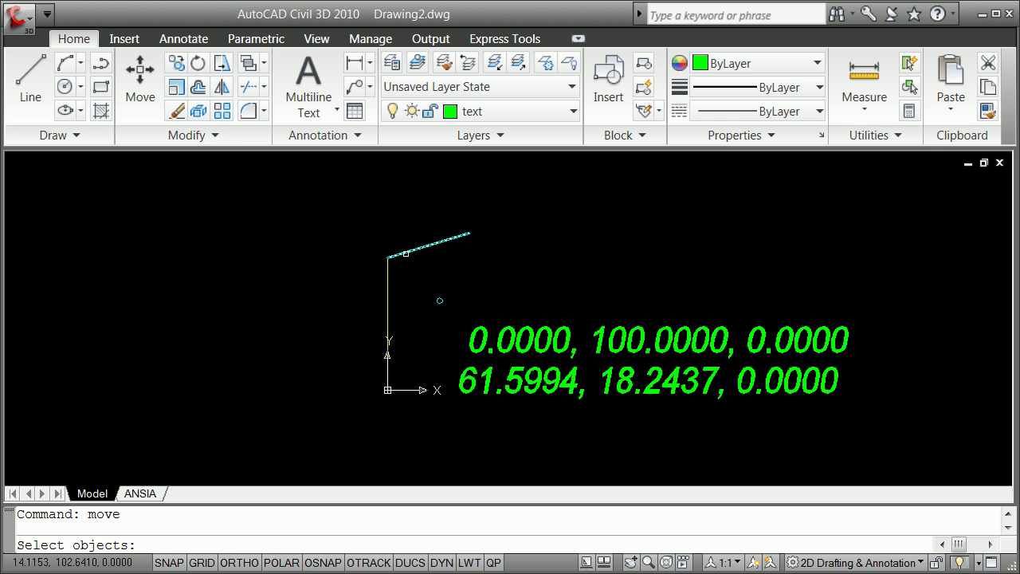
pyautogui.click(402, 253)
pyautogui.press('Return')
pyautogui.keyDown('shift'); pyautogui.rightClick(409, 223); pyautogui.keyUp('shift')
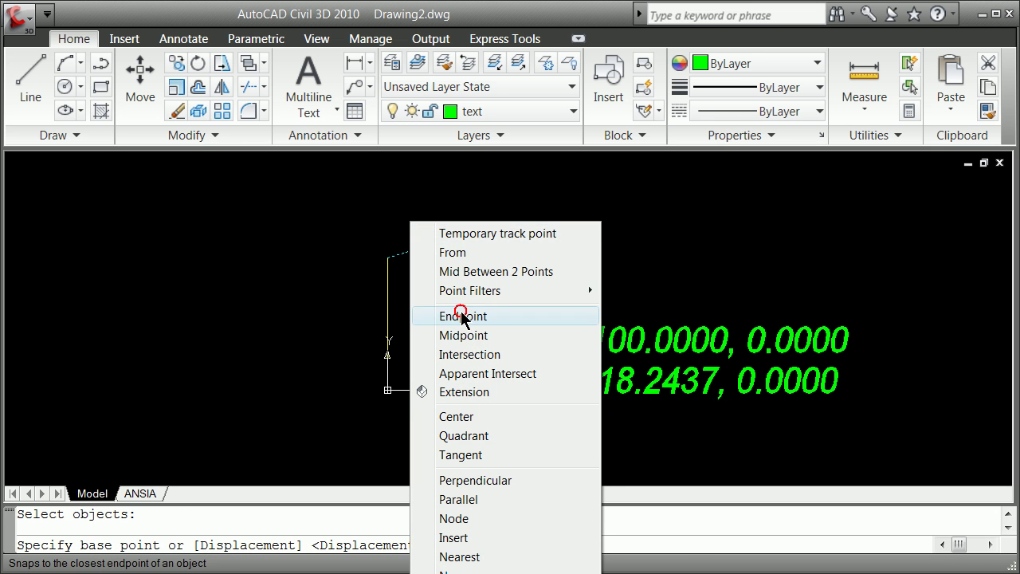
pyautogui.click(465, 316)
pyautogui.click(393, 258)
pyautogui.keyDown('shift'); pyautogui.rightClick(391, 303); pyautogui.keyUp('shift')
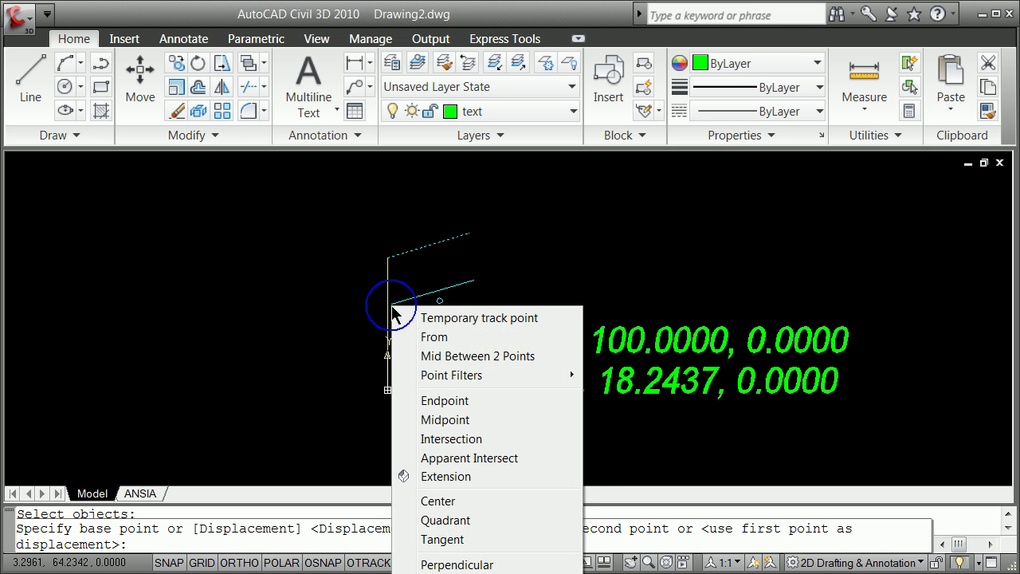
pyautogui.click(460, 400)
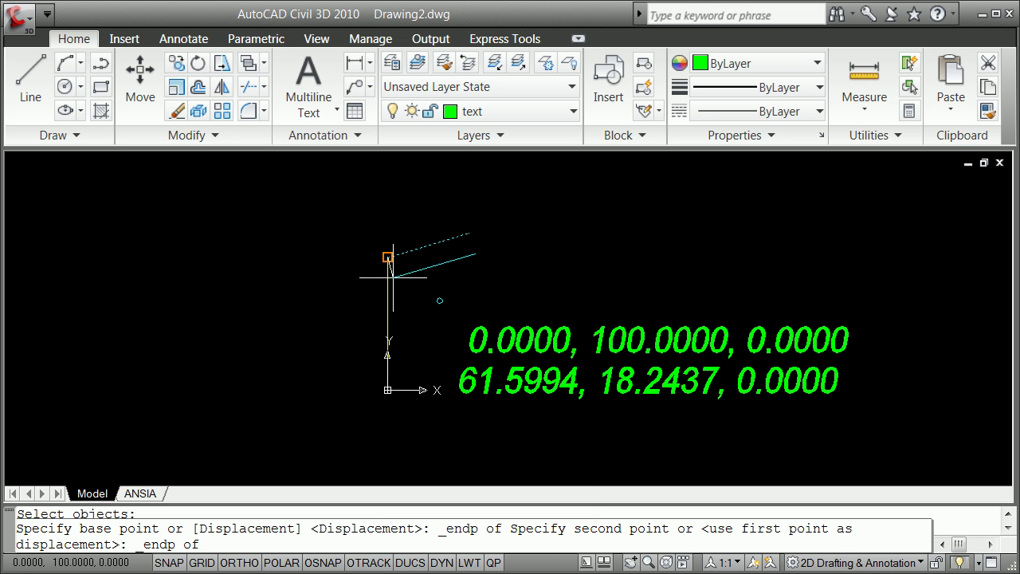
pyautogui.keyDown('shift'); pyautogui.rightClick(364, 304); pyautogui.keyUp('shift')
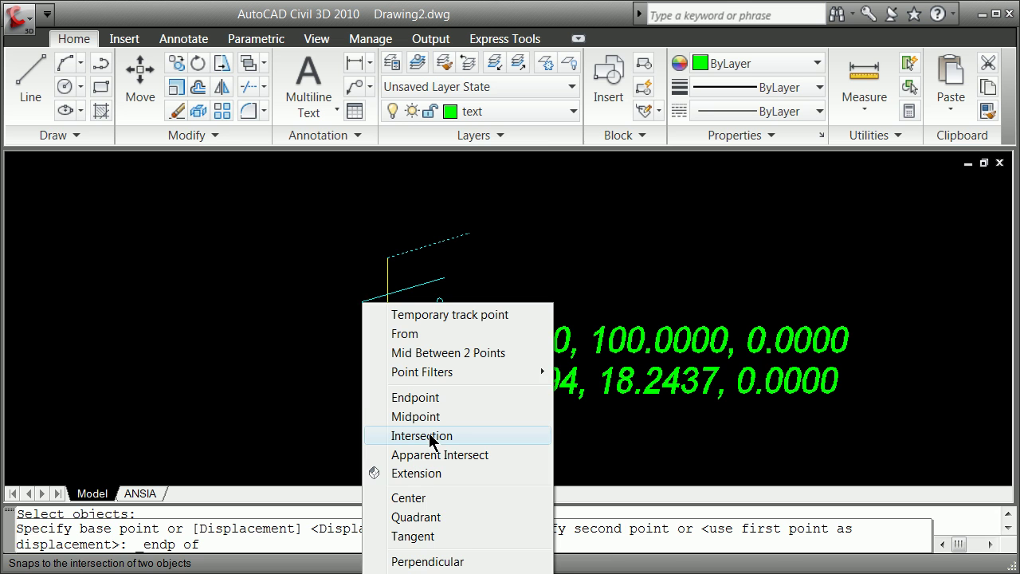
pyautogui.click(407, 418)
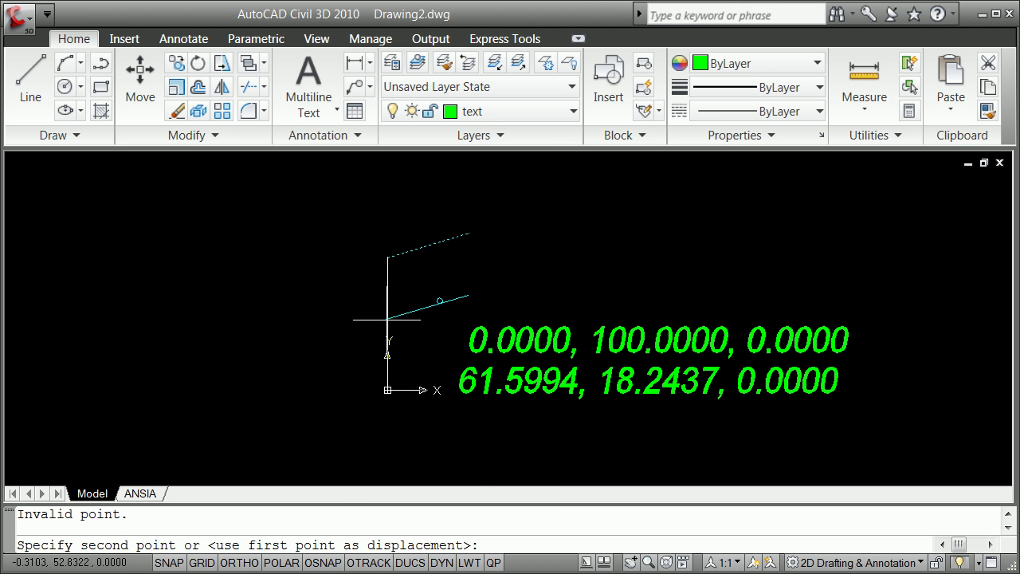
pyautogui.keyDown('shift'); pyautogui.rightClick(295, 270); pyautogui.keyUp('shift')
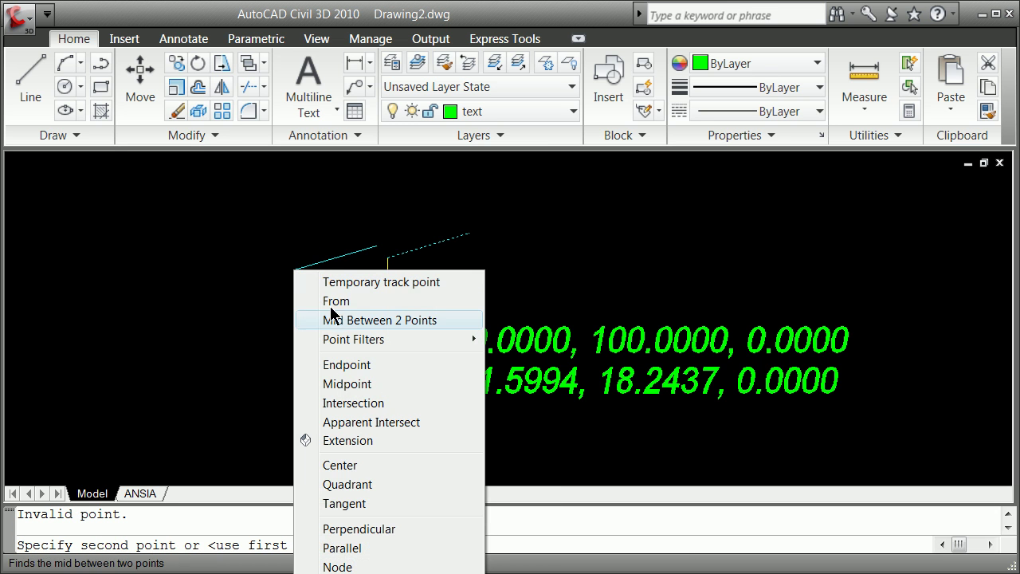
pyautogui.click(371, 384)
pyautogui.click(388, 325)
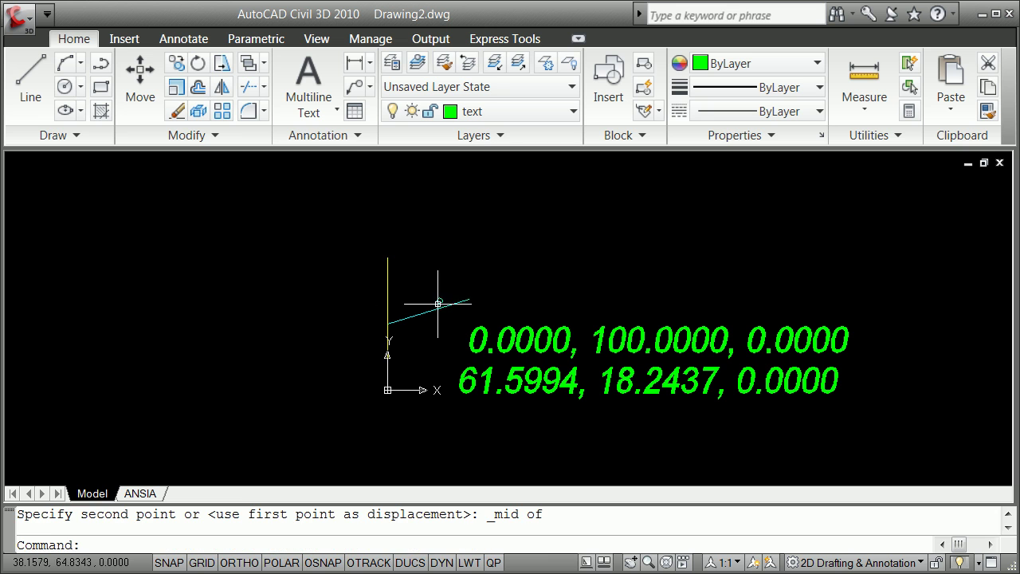
pyautogui.write('regen')
pyautogui.press('Return')
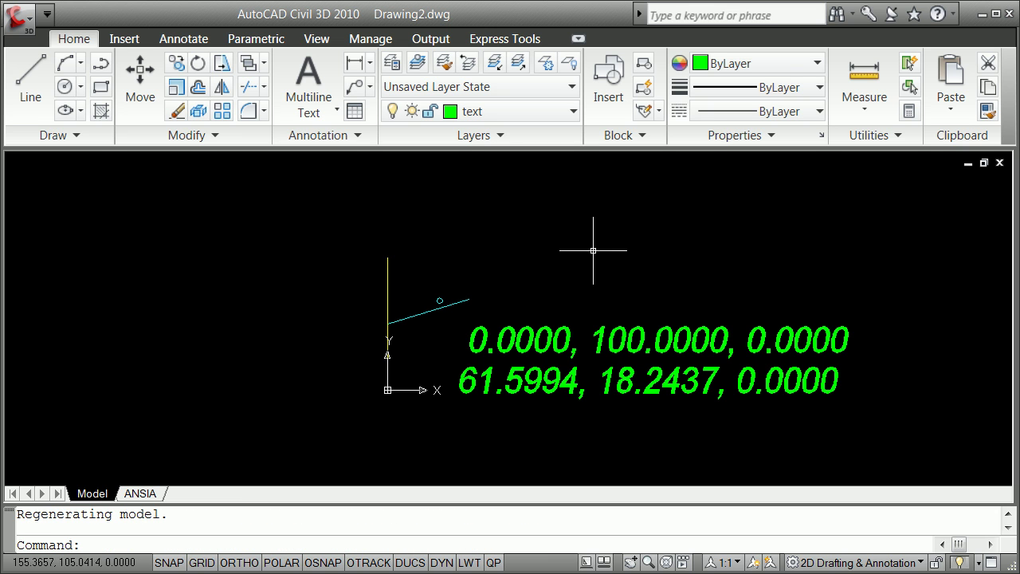
# Stretch the vertical yellow line's upper end down to the cyan line's start endpoint, regenerate the drawing to update the fields, and deselect the line
pyautogui.click(388, 279)
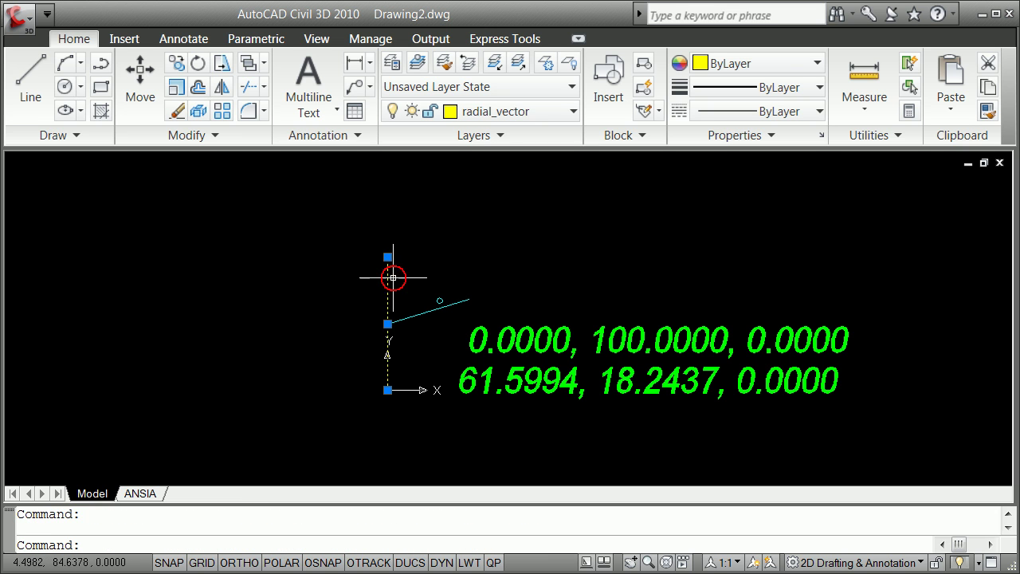
pyautogui.click(387, 256)
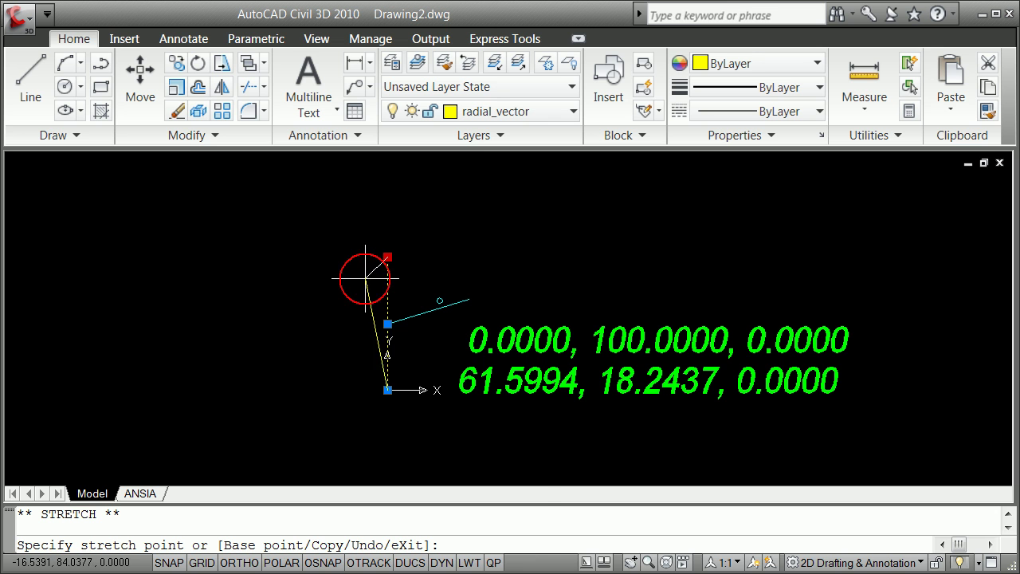
pyautogui.keyDown('shift'); pyautogui.rightClick(356, 327); pyautogui.keyUp('shift')
pyautogui.click(418, 417)
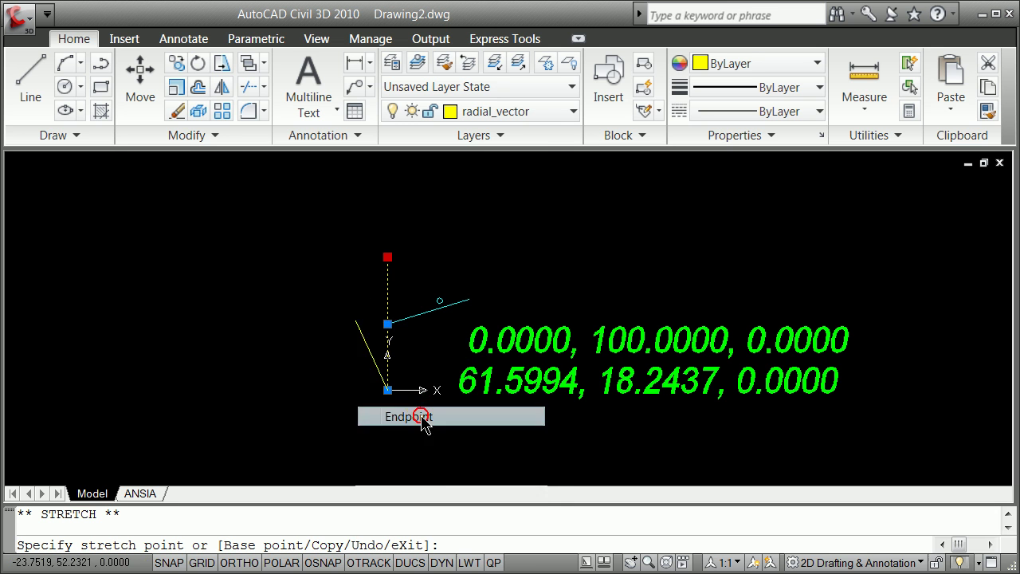
pyautogui.click(388, 324)
pyautogui.write('rege')
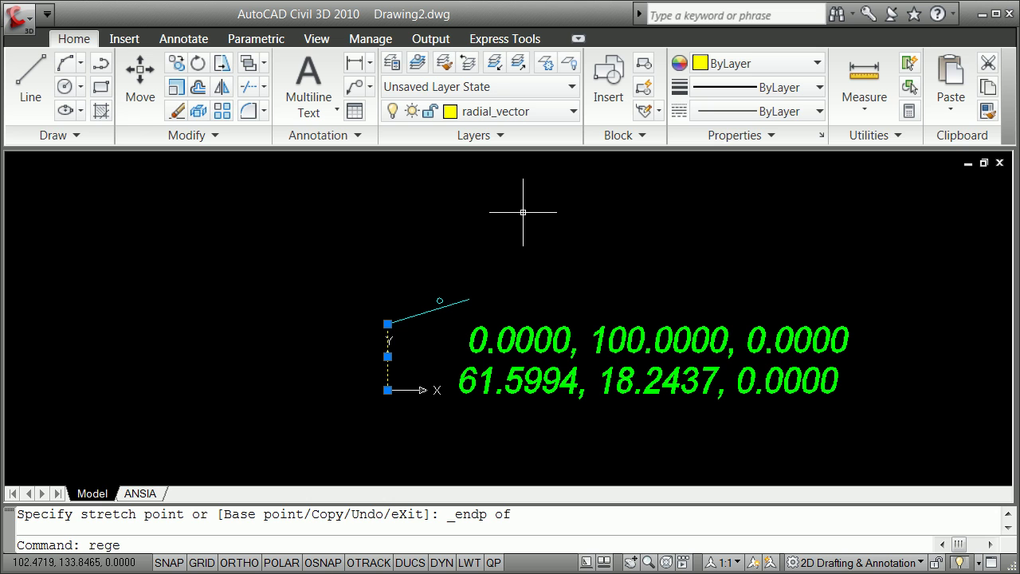
pyautogui.press('Return')
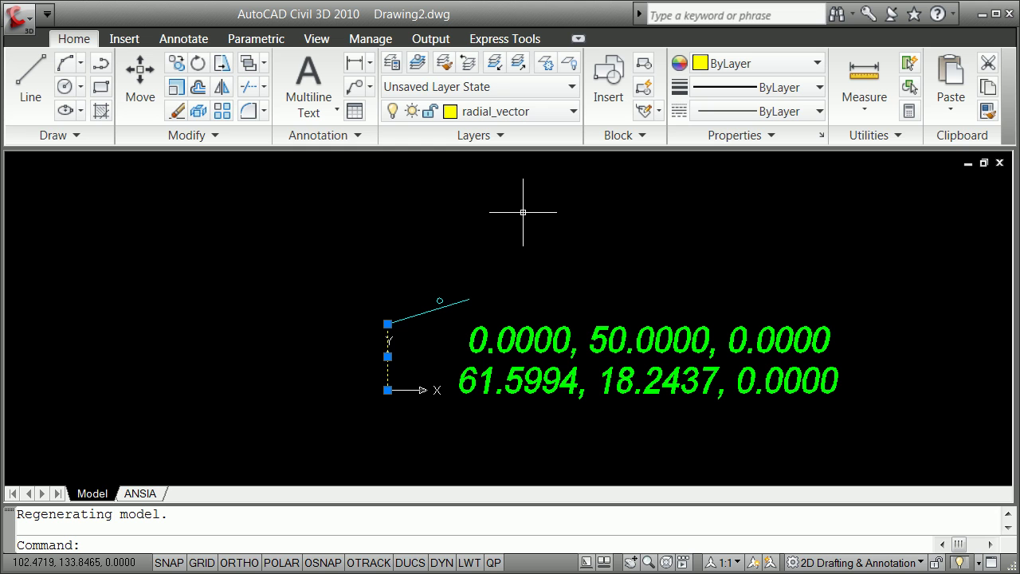
pyautogui.press('Escape')
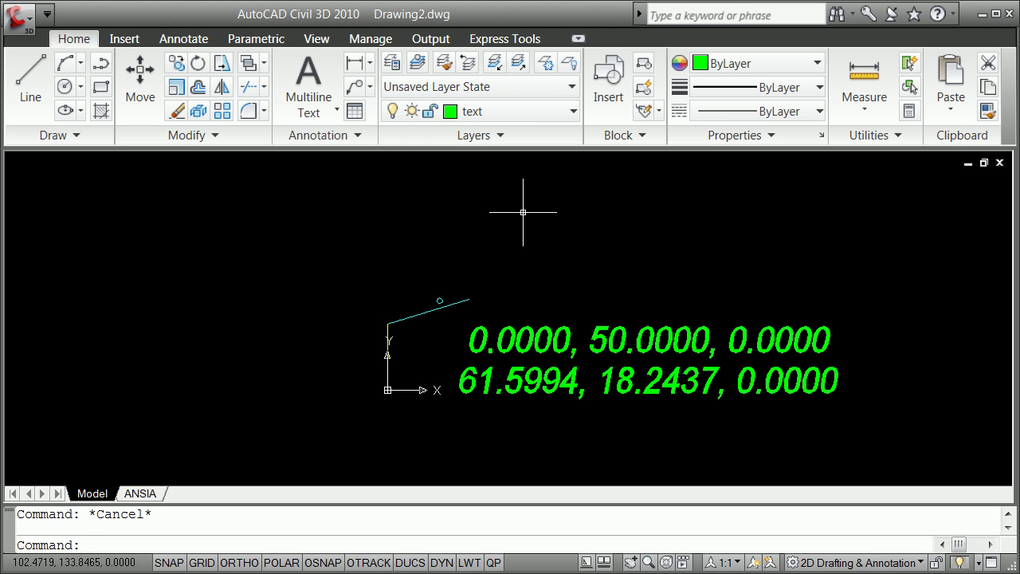